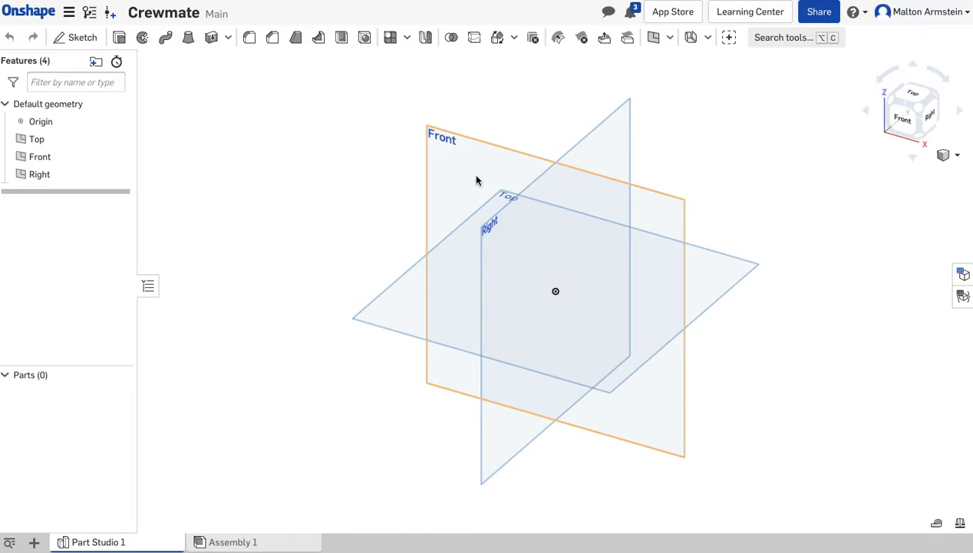
Start a sketch on the Front plane and draw a center point rectangle about 2.87 by 3.79 in, centered on the origin.
click(895, 123)
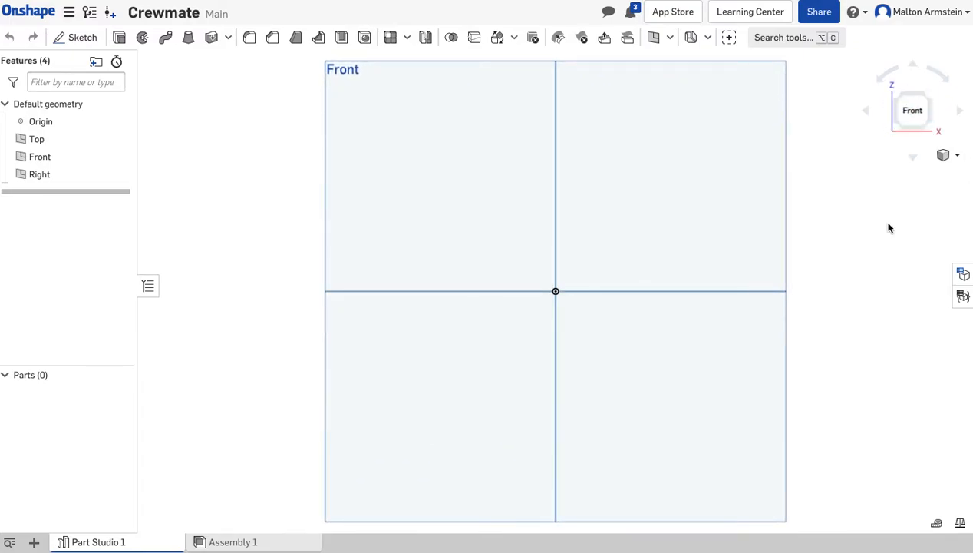
click(81, 38)
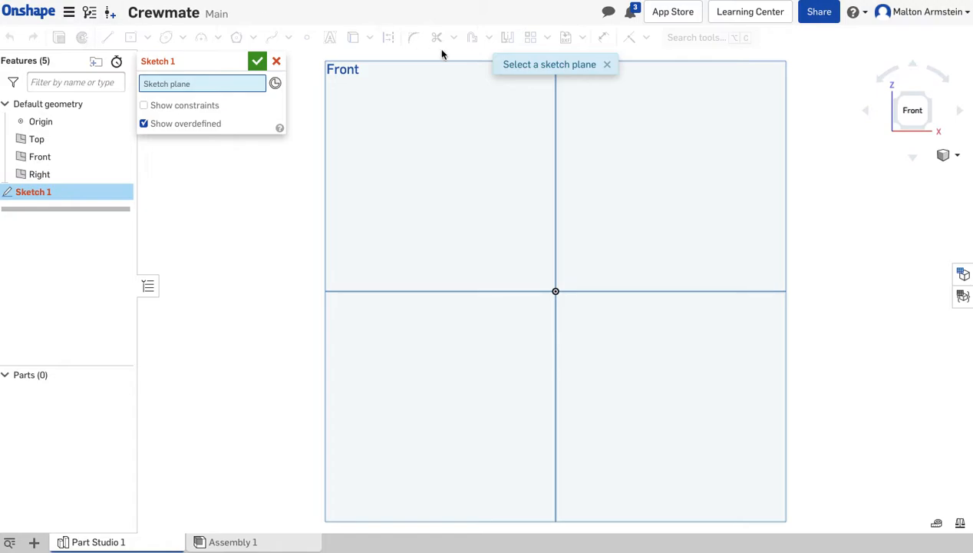
click(403, 150)
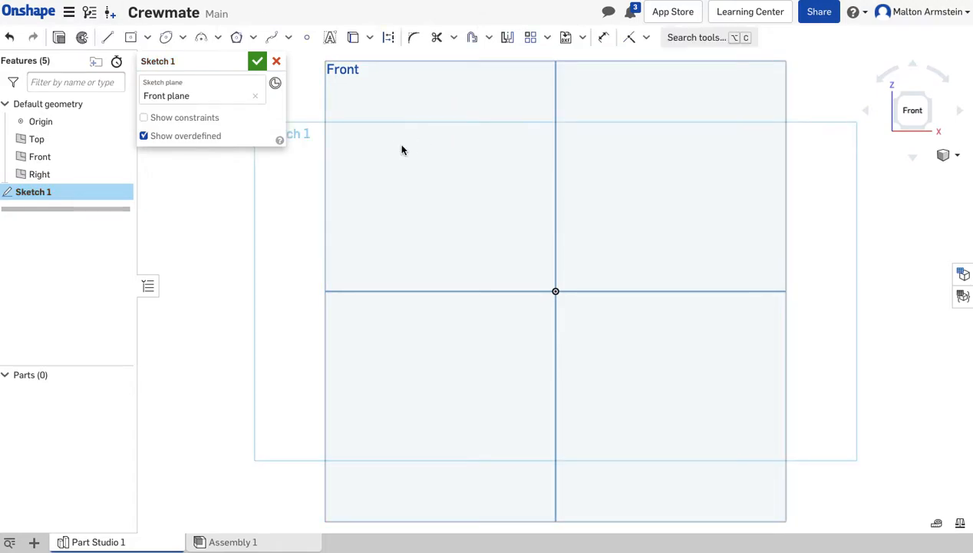
click(147, 37)
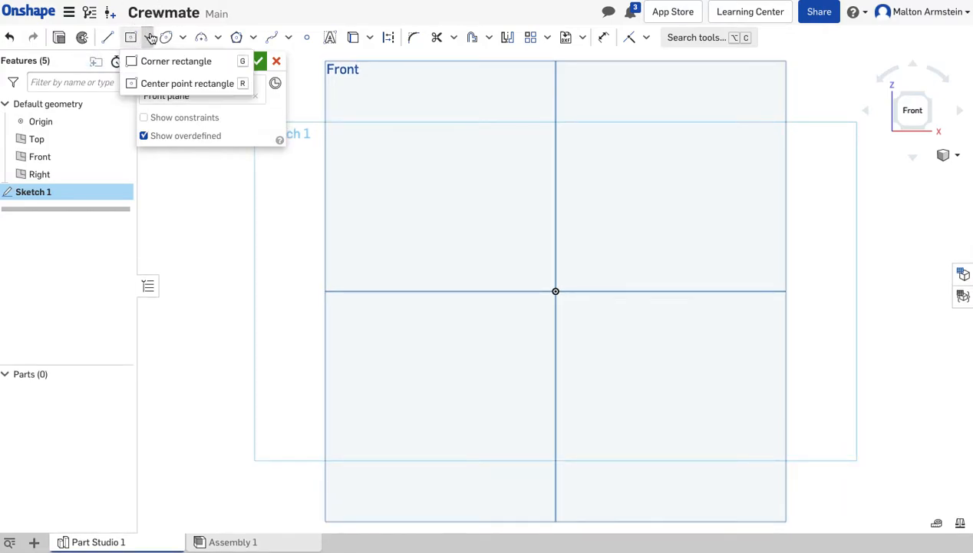
click(157, 83)
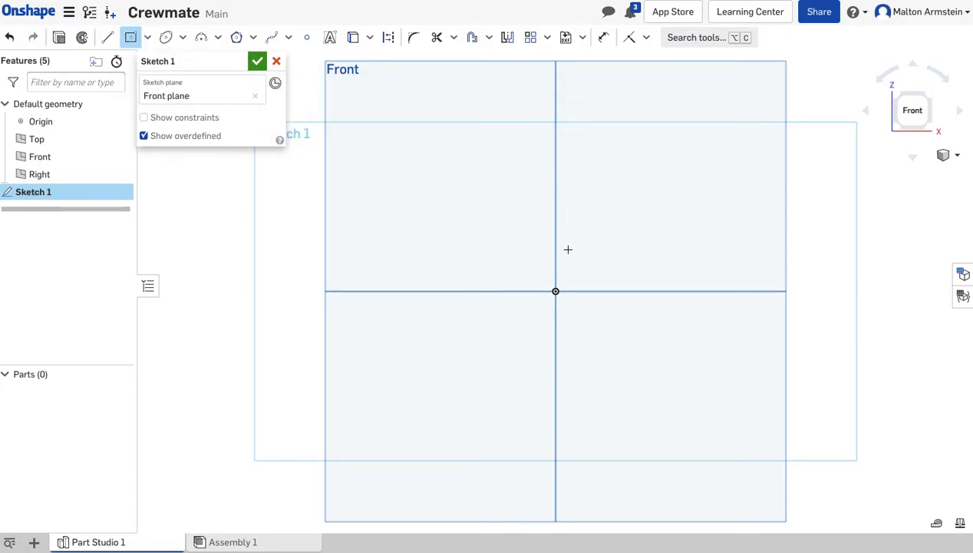
click(555, 292)
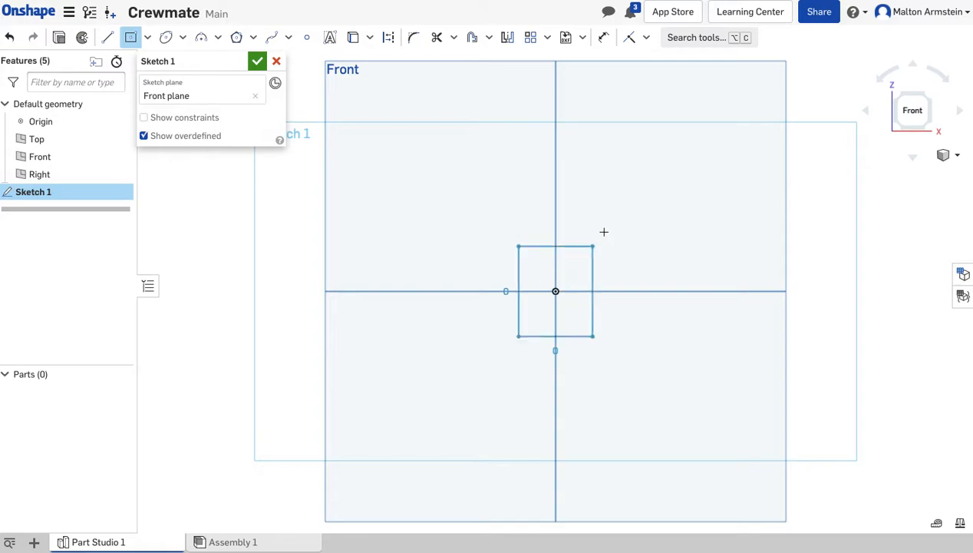
click(666, 146)
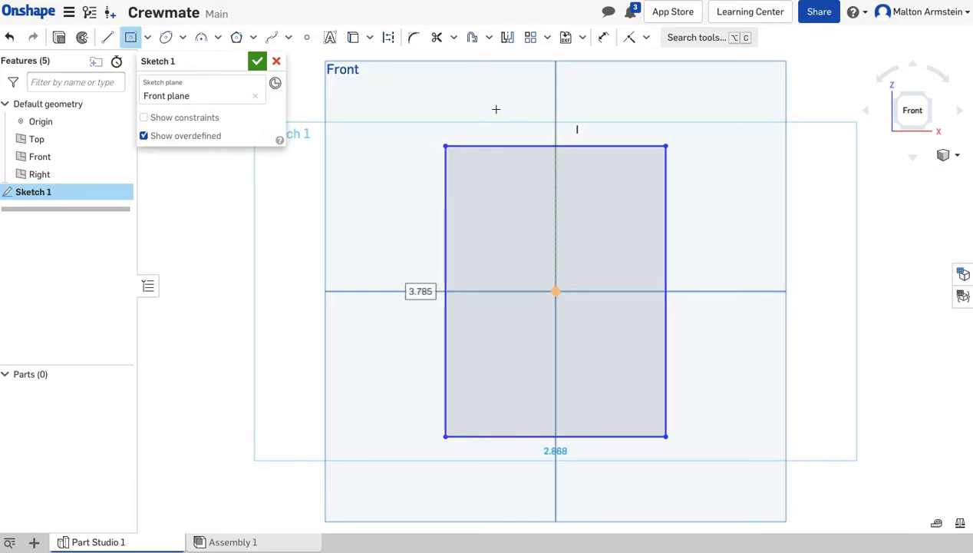
Sketch an ellipse centered on the midpoint of the rectangle's top edge, spanning its full width and about 1.69 in high.
click(184, 37)
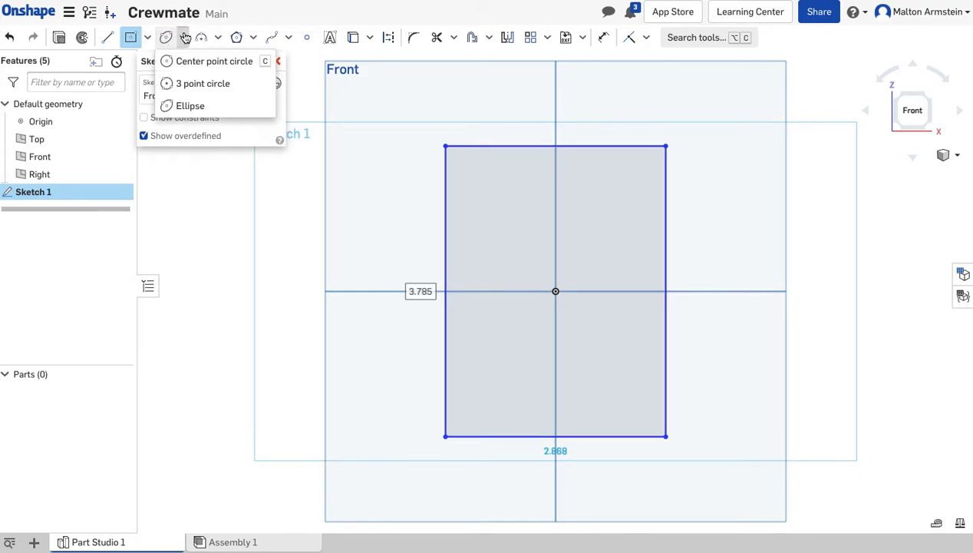
click(210, 108)
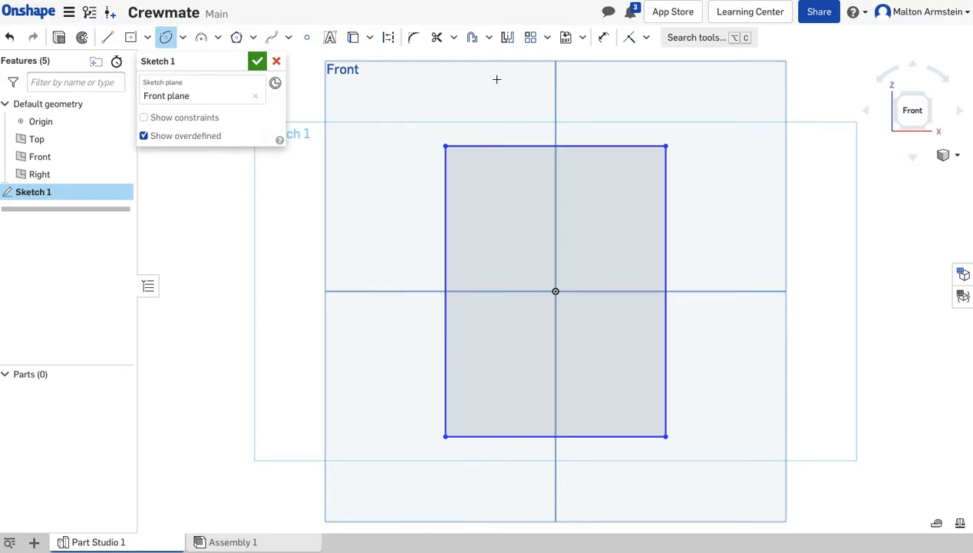
click(556, 145)
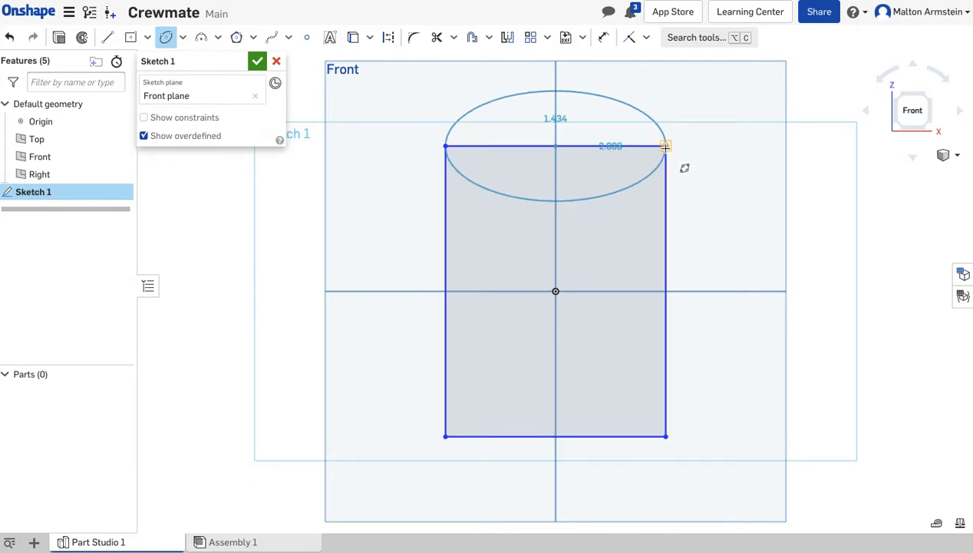
click(666, 146)
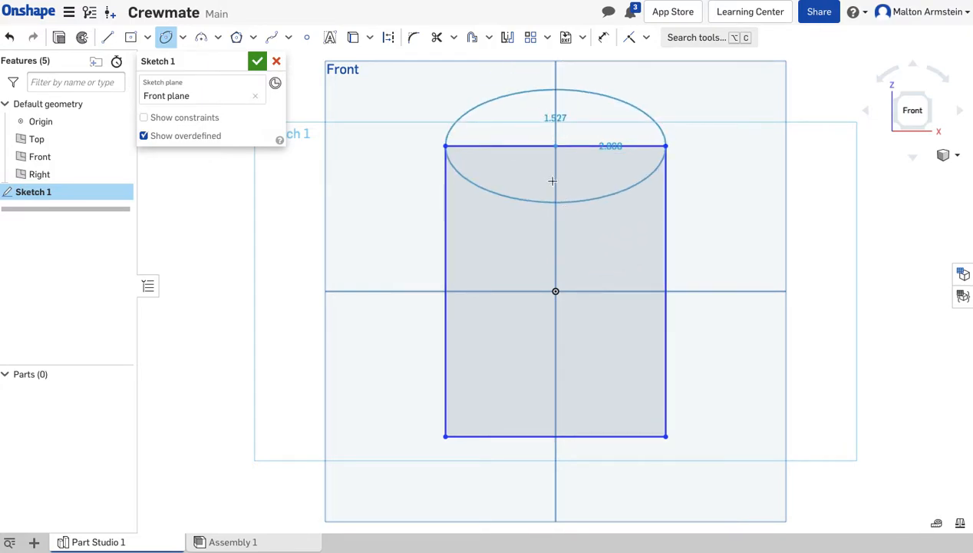
click(558, 80)
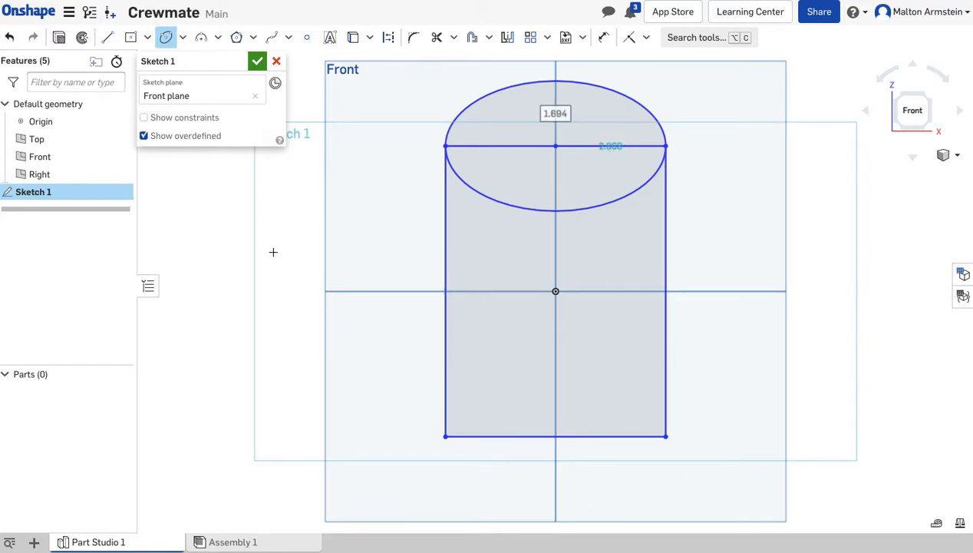
Sketch two leg rectangles below the body's bottom corners, the left about 0.79 by 0.94 in and the right about 0.86 by 0.96 in.
click(147, 38)
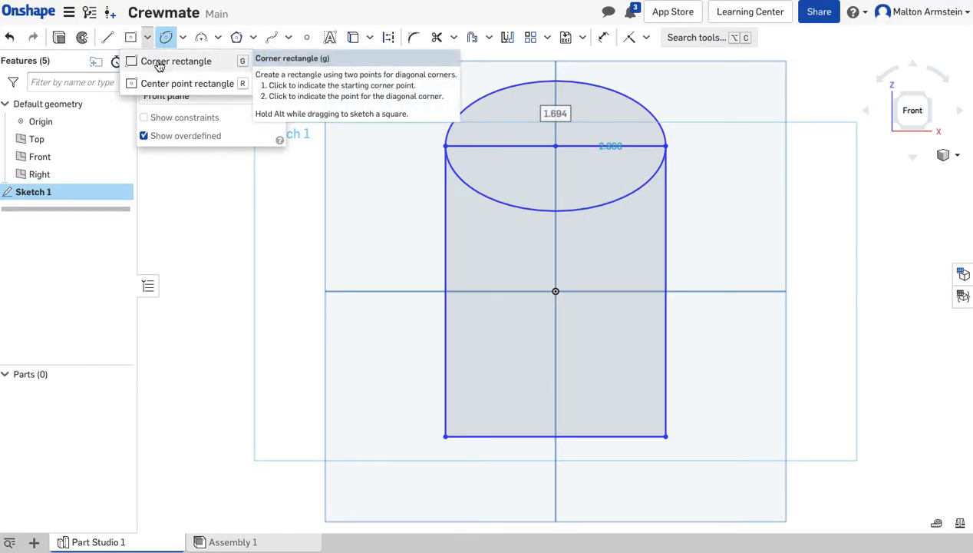
click(159, 65)
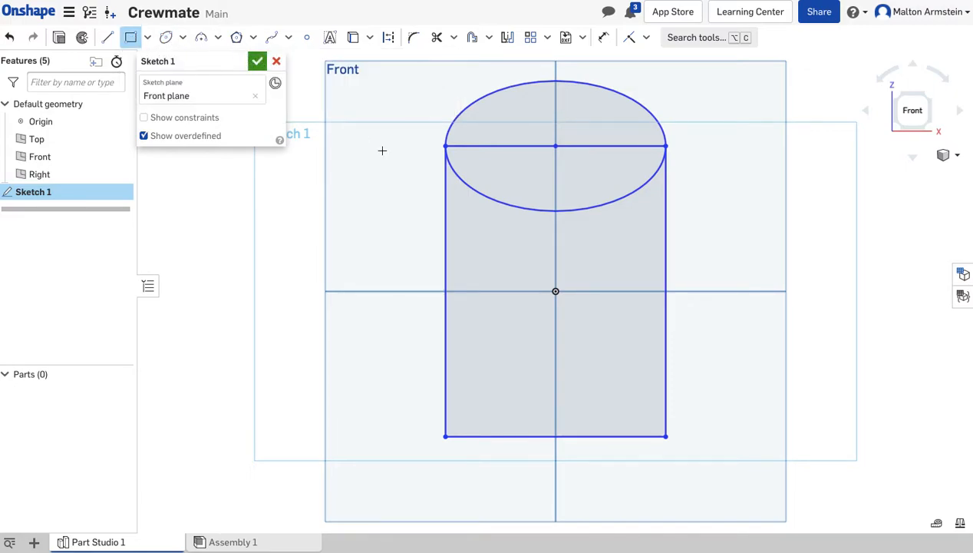
click(445, 436)
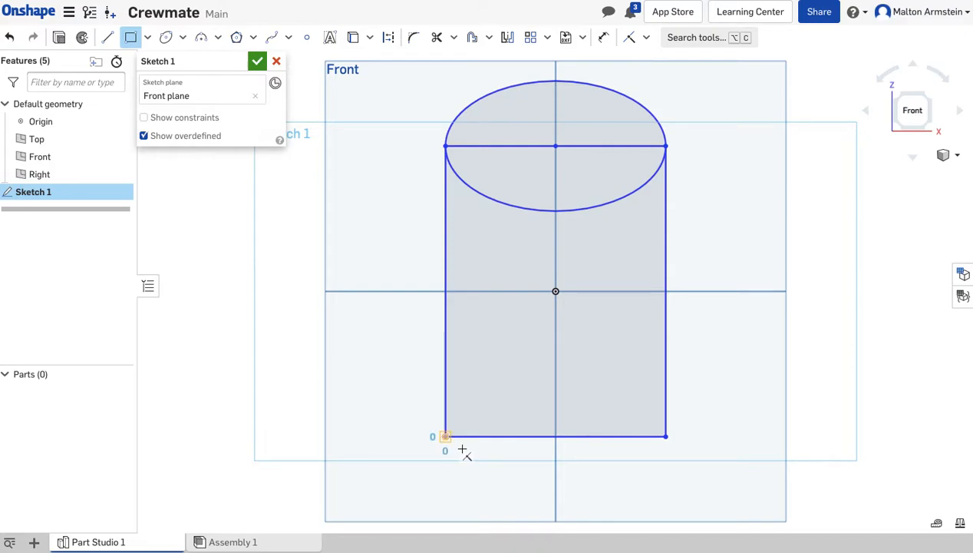
click(507, 509)
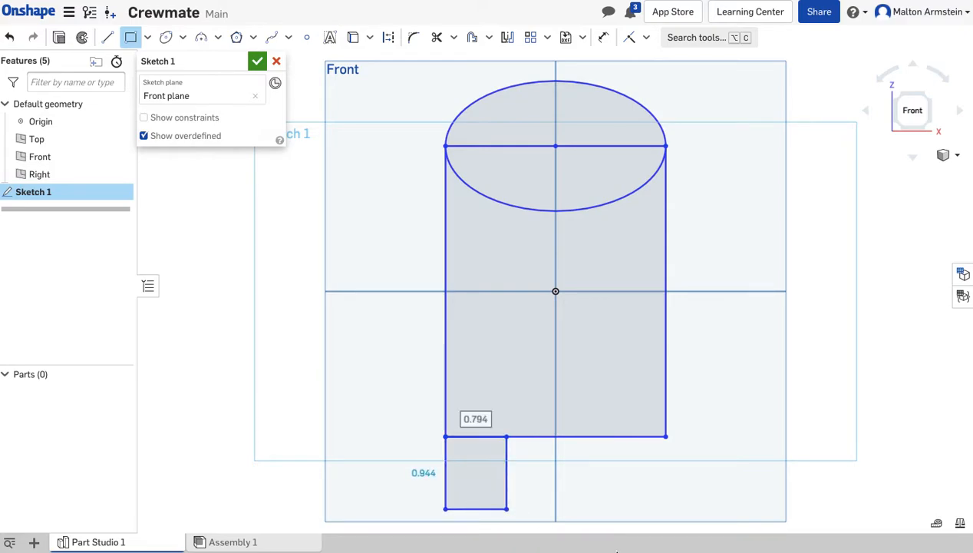
click(666, 437)
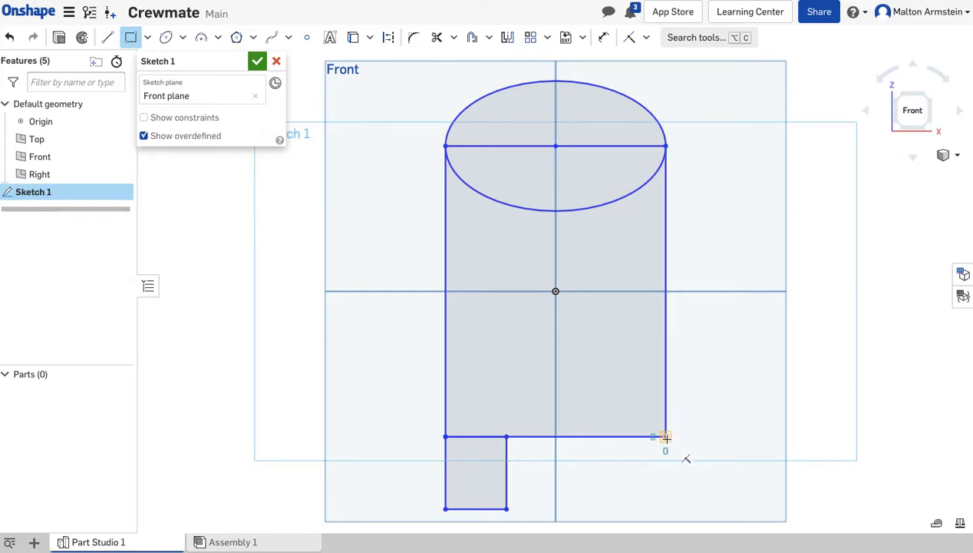
click(600, 510)
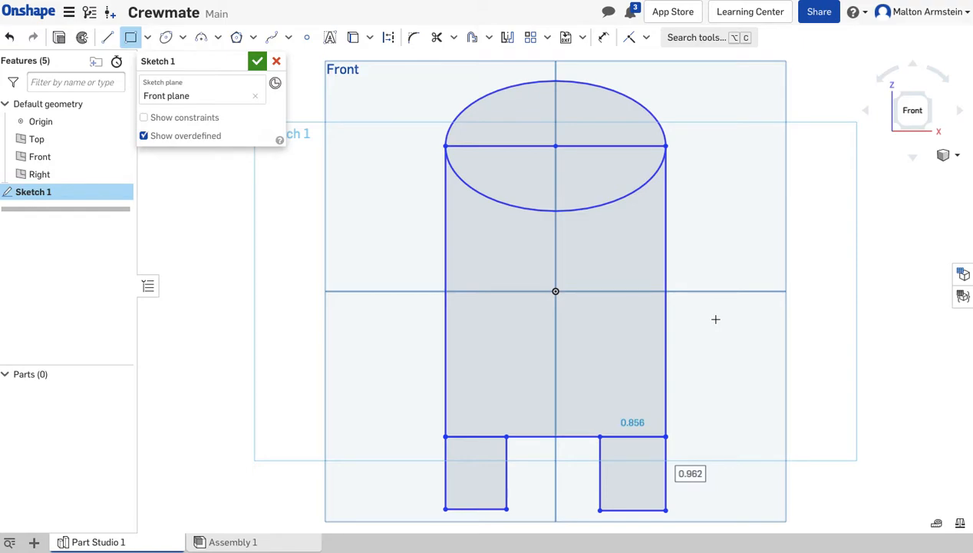
Dimension the body rectangle's right side to a height of 2.5 in.
click(604, 39)
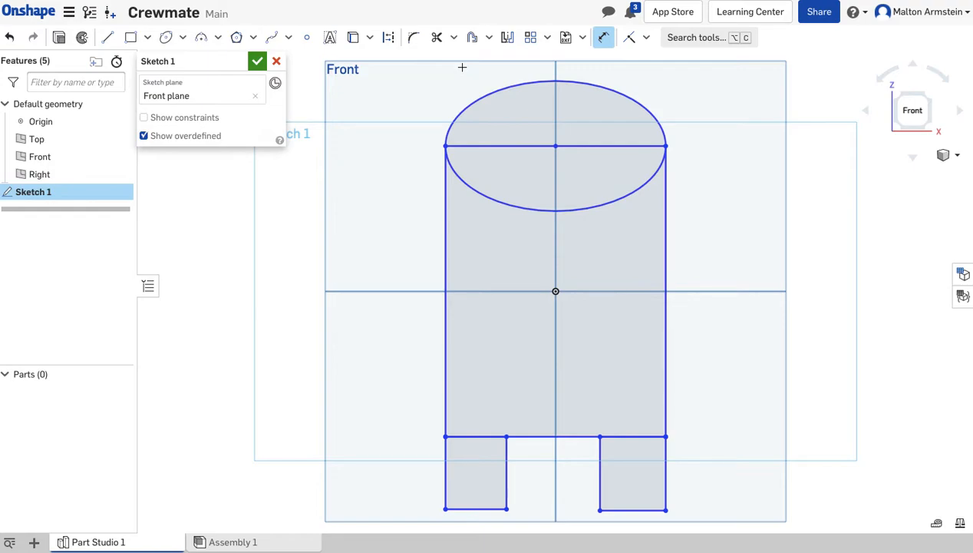
click(667, 262)
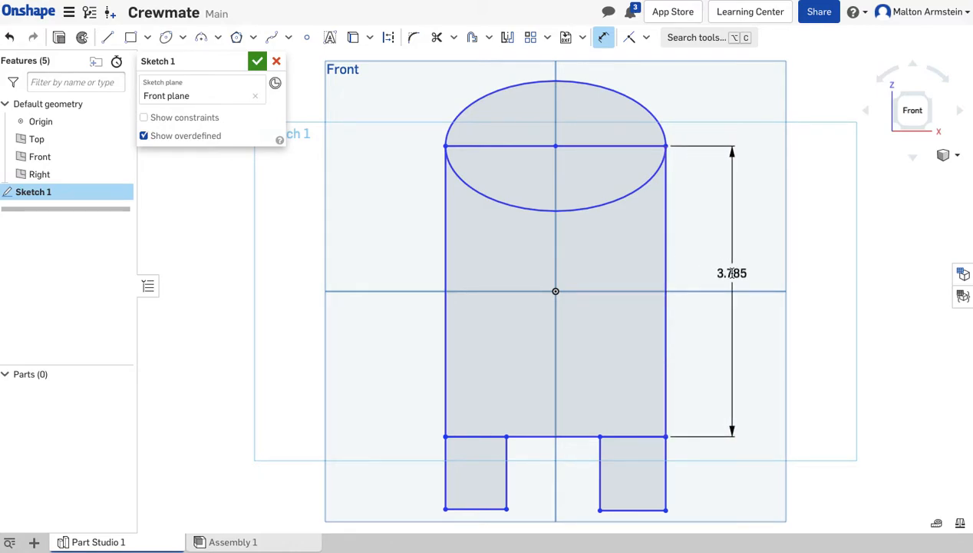
click(733, 274)
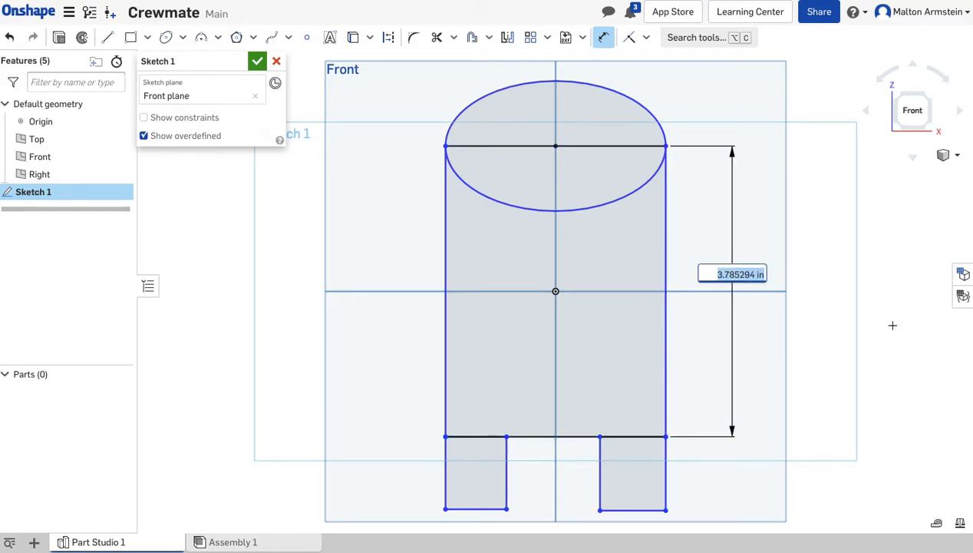
text(2.5)
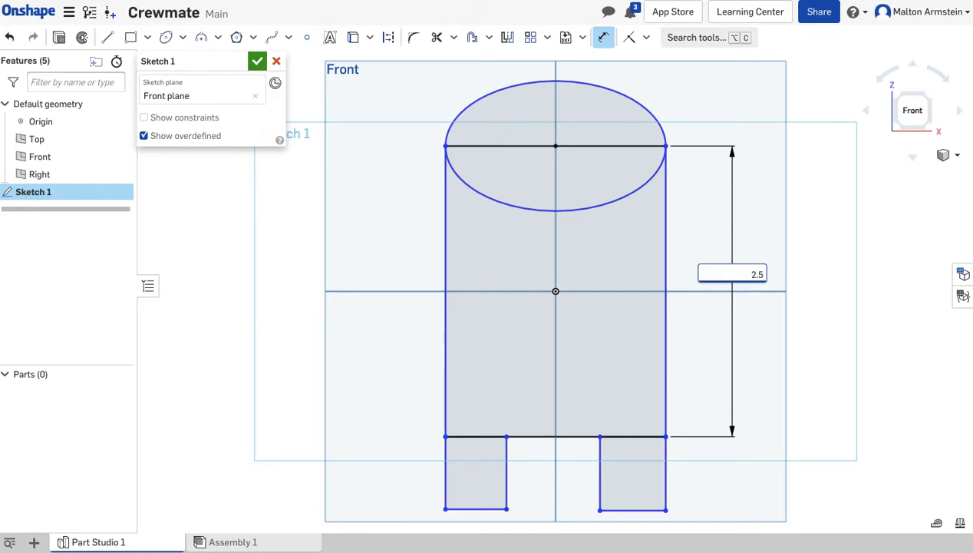
key(Return)
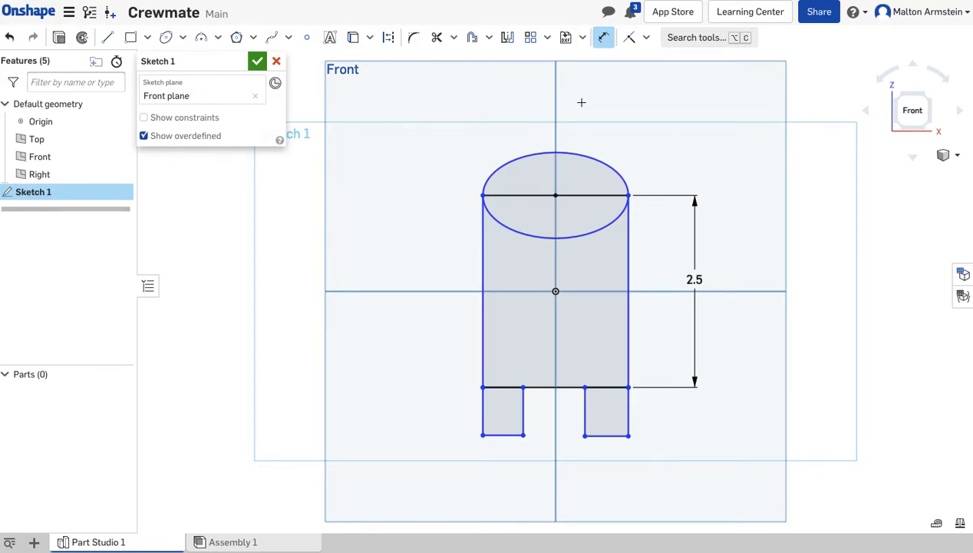
Dimension the ellipse at the top of the body to 3 in wide and 2.5 in high.
click(569, 152)
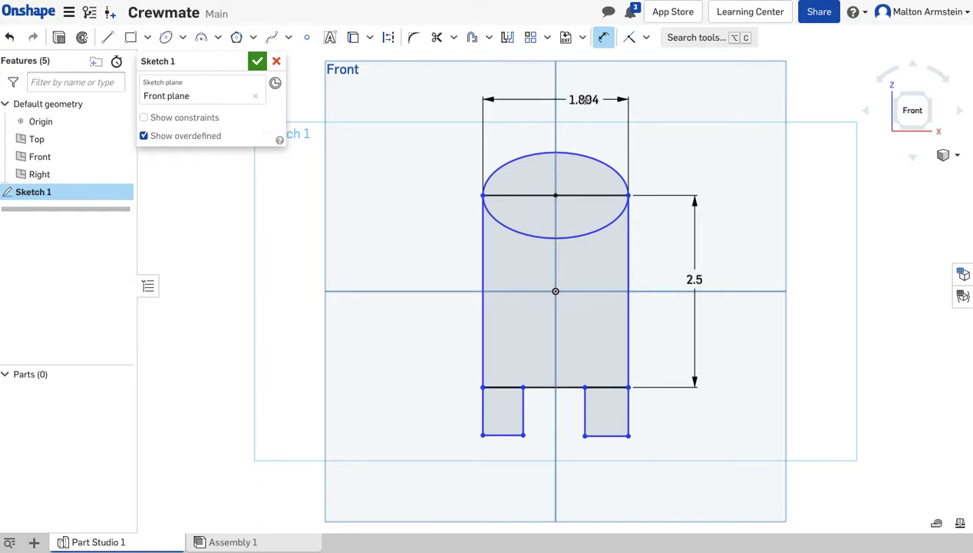
click(585, 101)
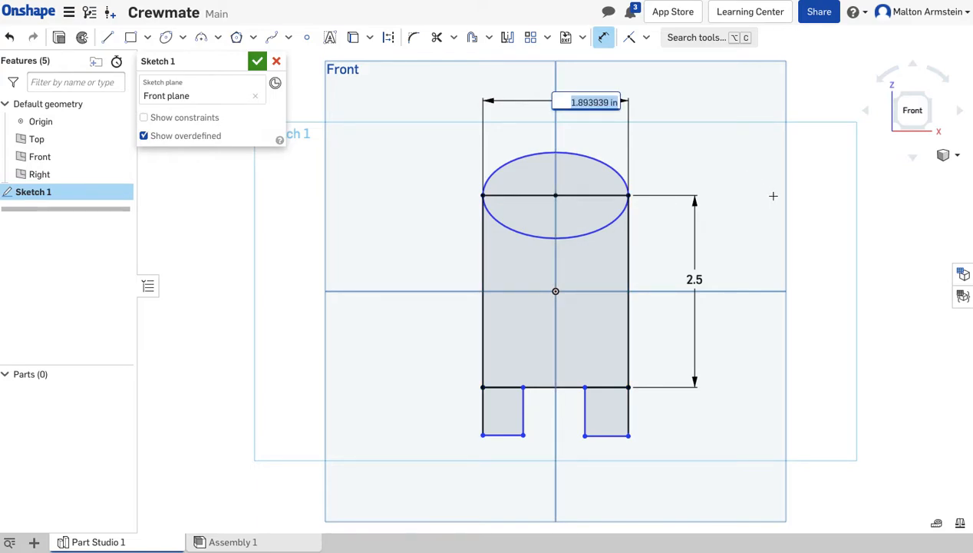
text(3)
key(Return)
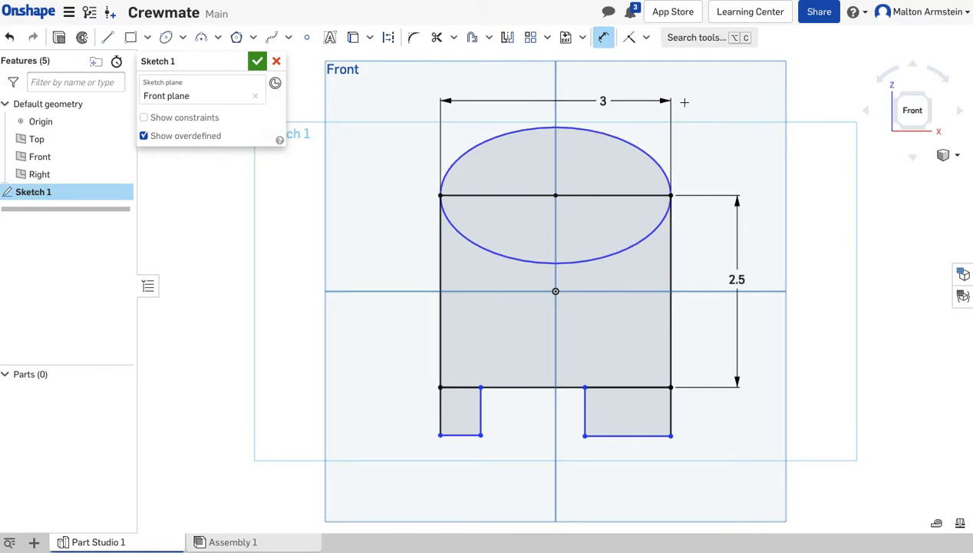
click(618, 137)
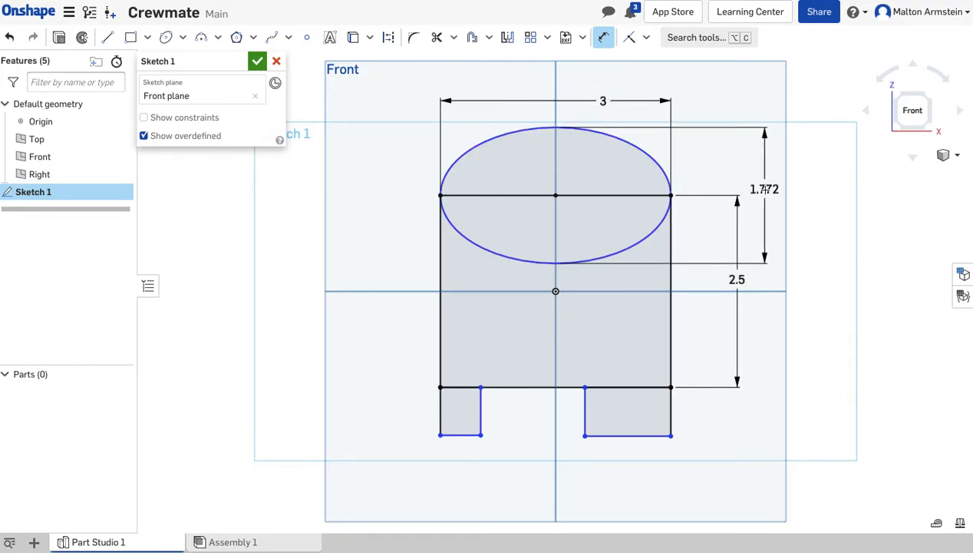
click(765, 189)
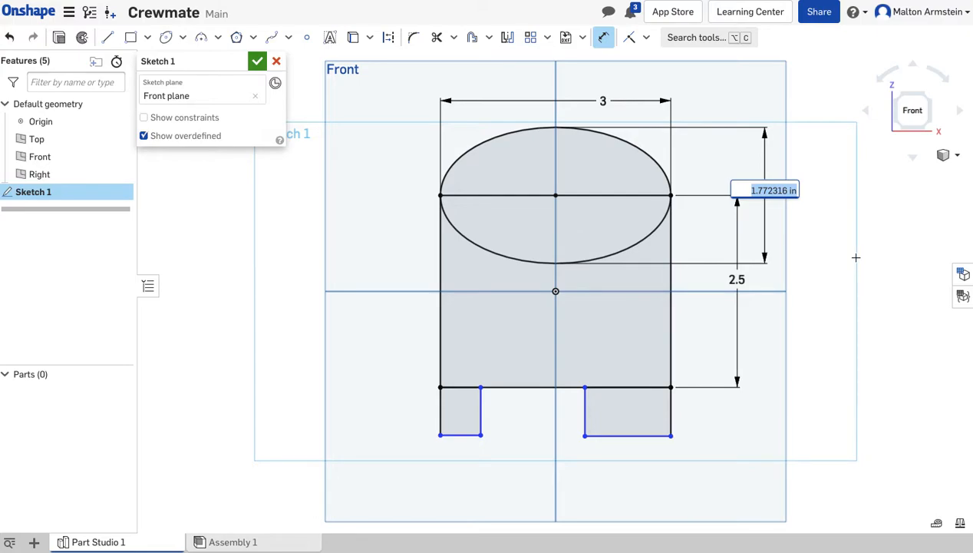
text(2.5)
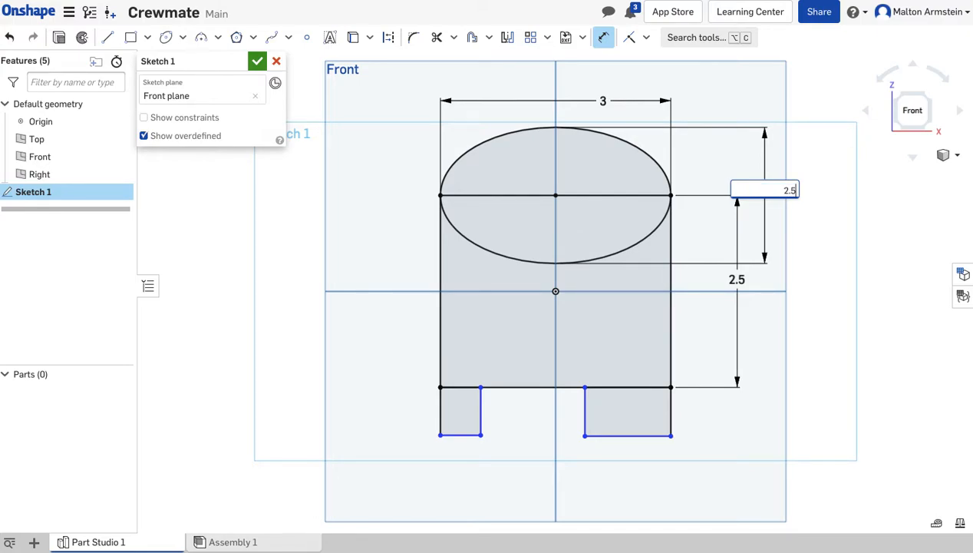
key(Return)
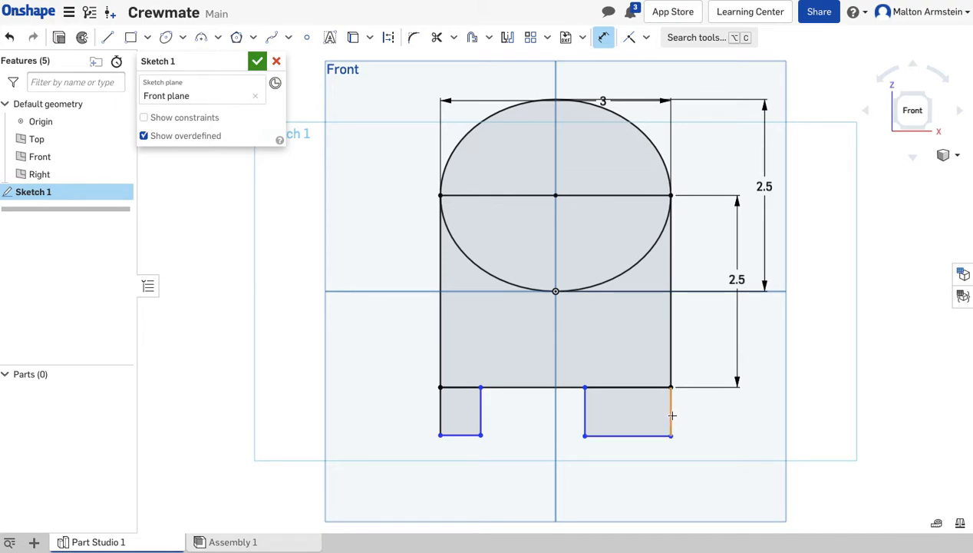
Dimension the right leg rectangle to 1 in high and 1.25 in wide.
click(672, 415)
click(719, 412)
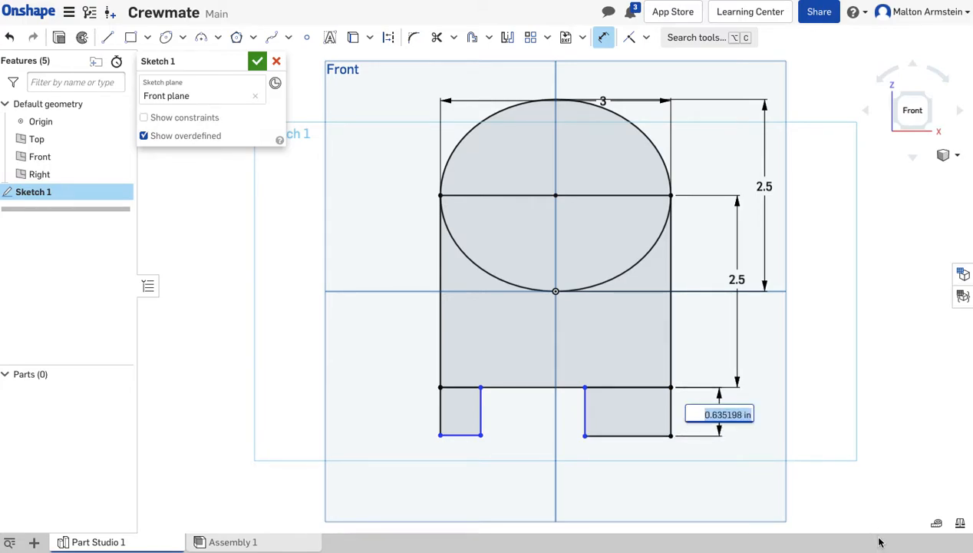
text(1)
key(Return)
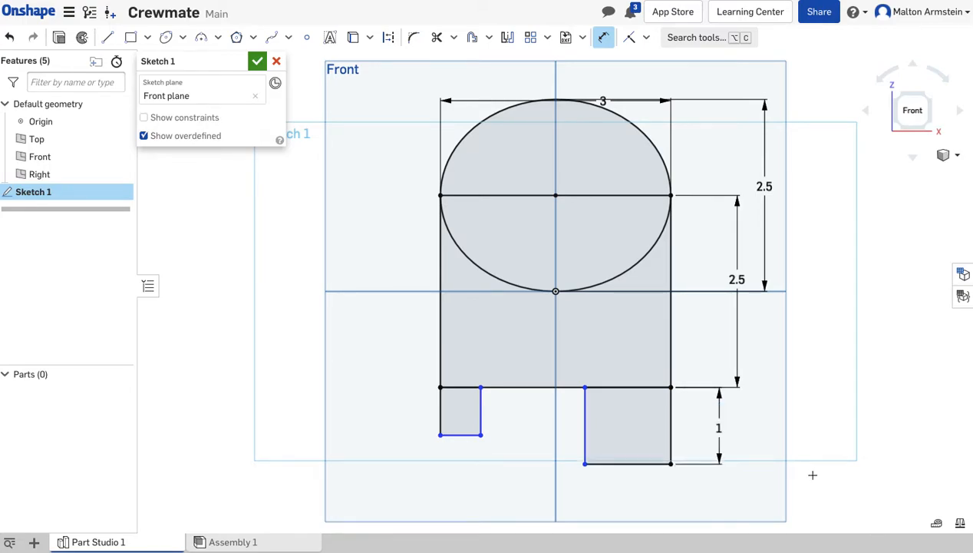
scroll(813, 475, down, 1)
scroll(813, 475, up, 1)
mouse_move(749, 466)
middle_down()
mouse_move(756, 412)
mouse_move(756, 435)
middle_up()
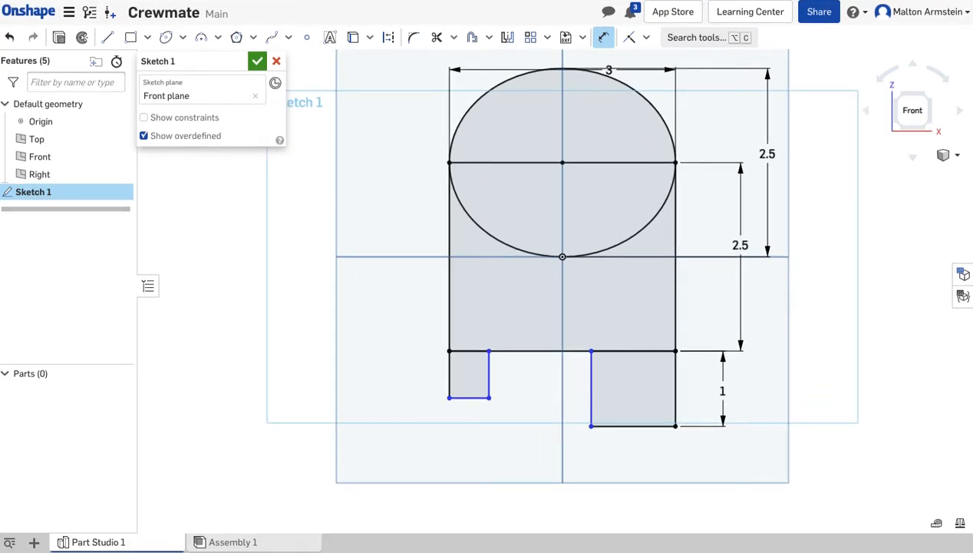
click(626, 426)
double_click(636, 458)
text(1.25)
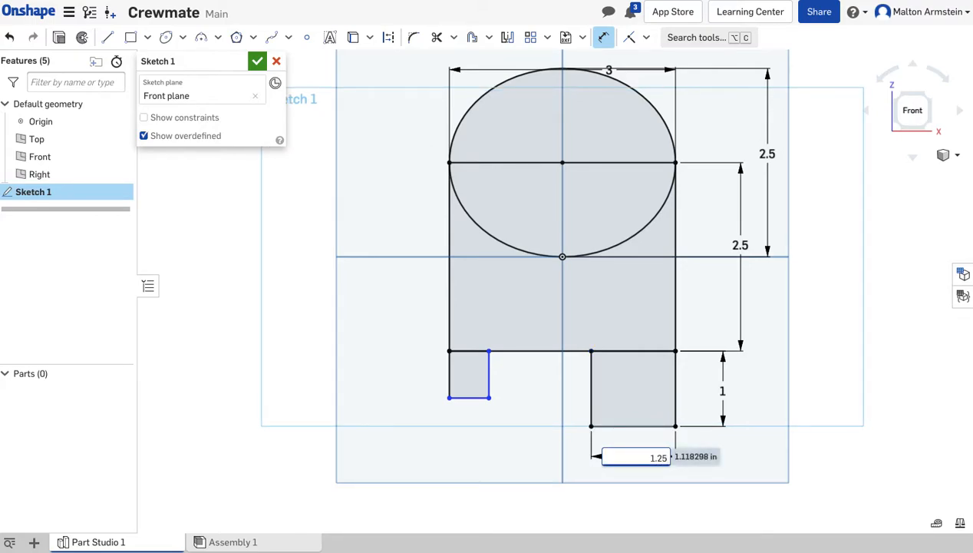
key(Return)
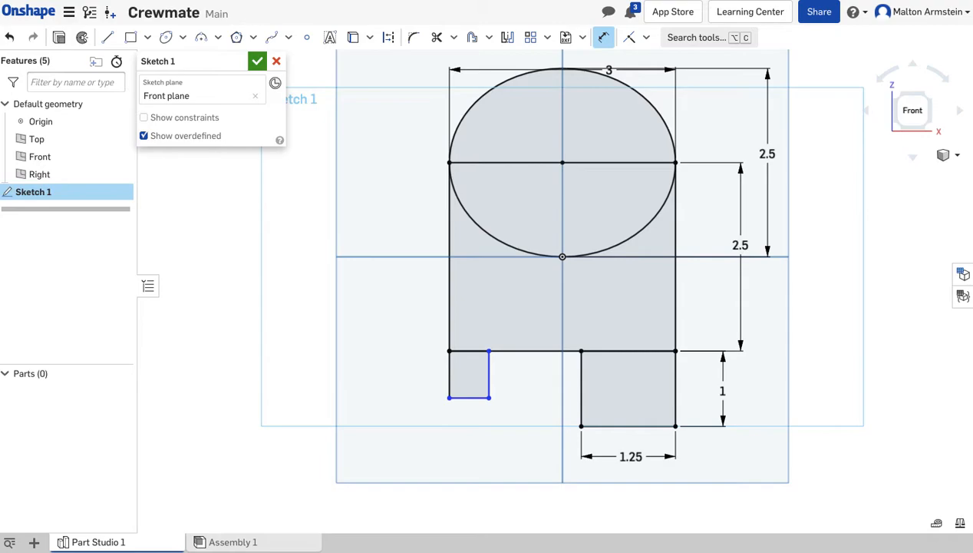
Dimension the left leg rectangle to 1 in high and 1.25 in wide.
click(450, 374)
click(387, 374)
key(Return)
click(464, 425)
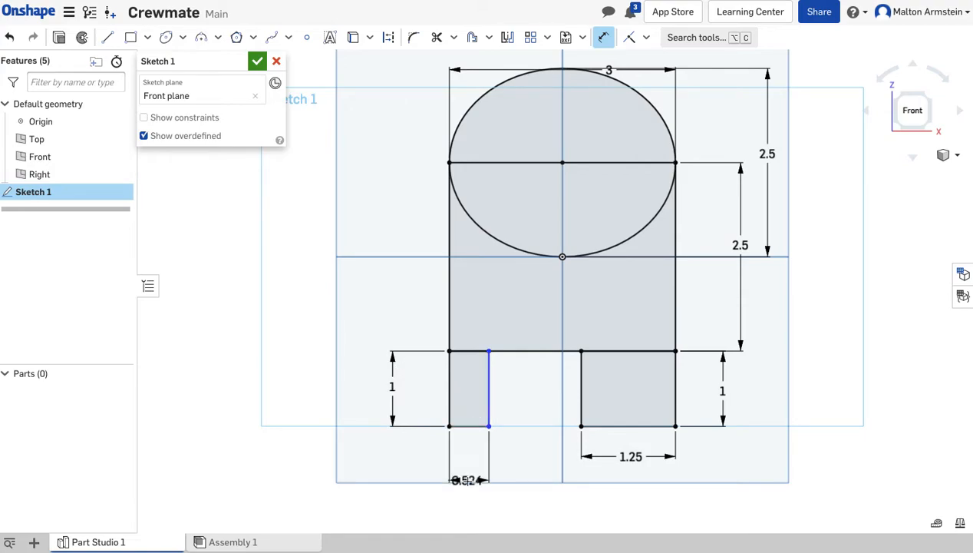
click(469, 462)
text(1.25)
key(Return)
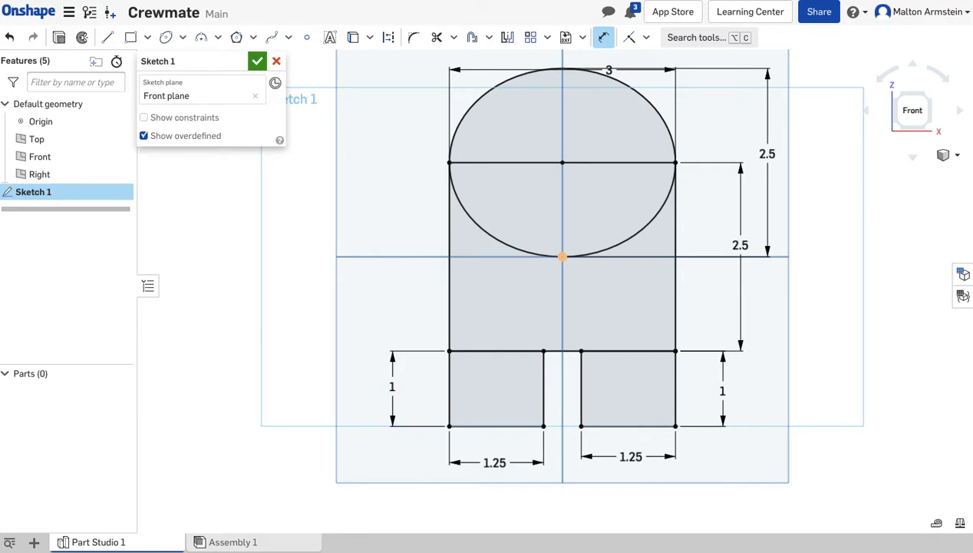
Extrude all regions of the body sketch as a new solid, symmetric about the front plane, with a depth of 2.5 in.
click(60, 37)
right_drag(228, 292, 278, 311)
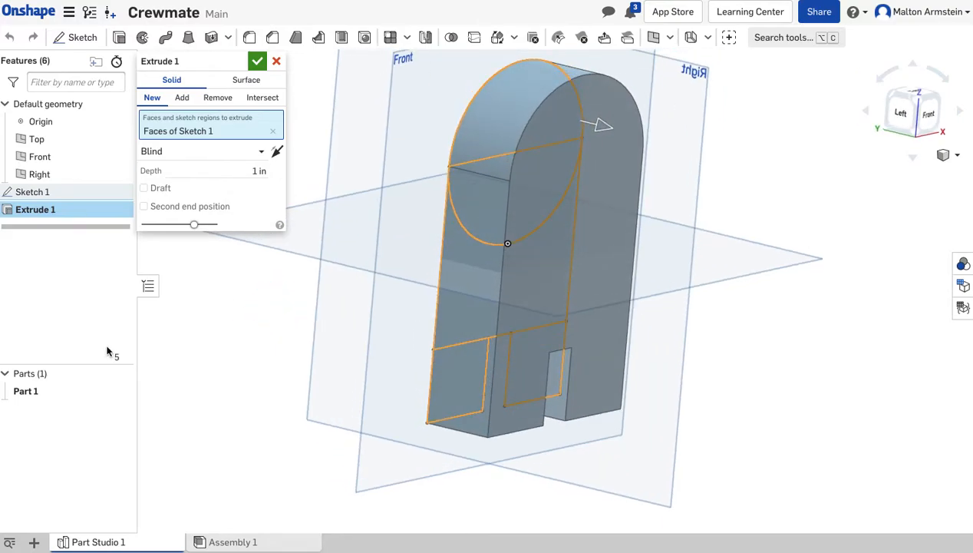
click(169, 153)
click(175, 191)
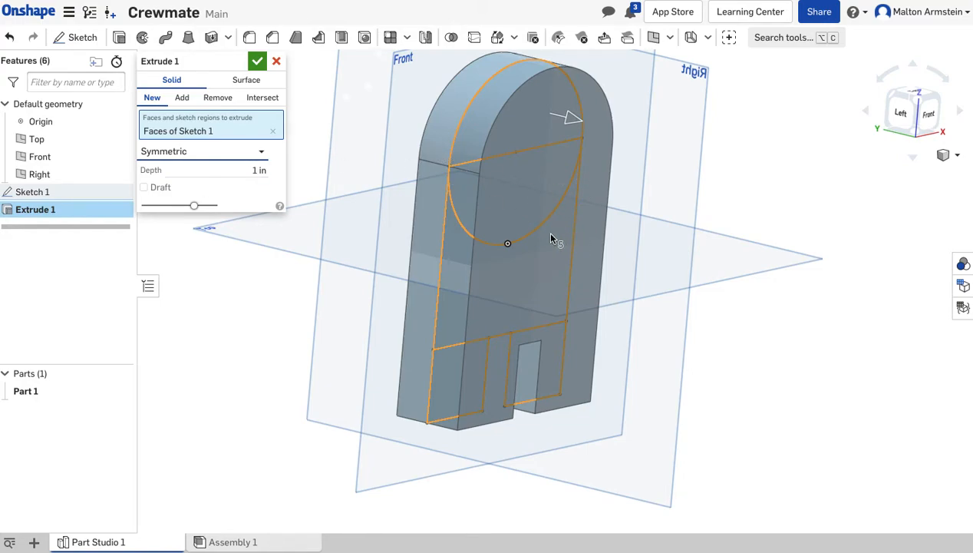
click(229, 169)
text(2.5)
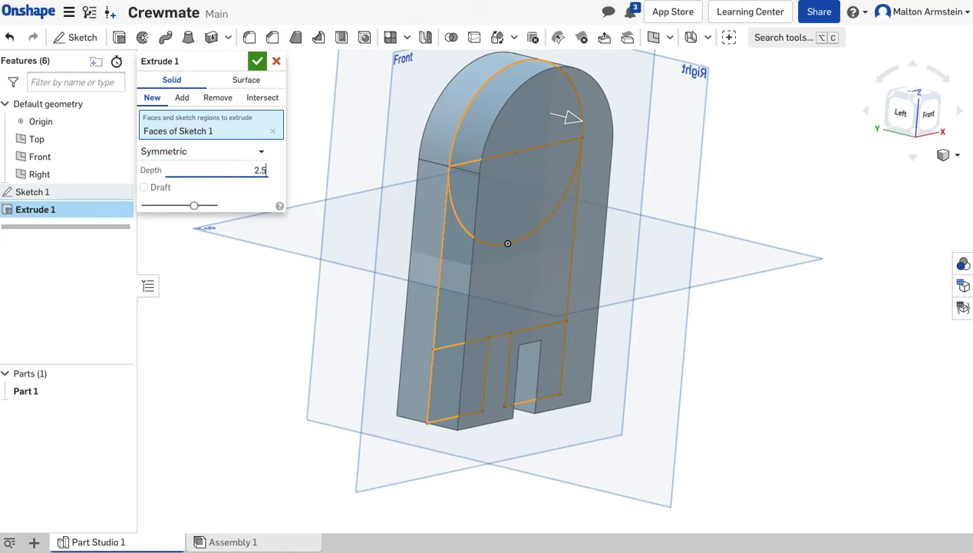
key(Return)
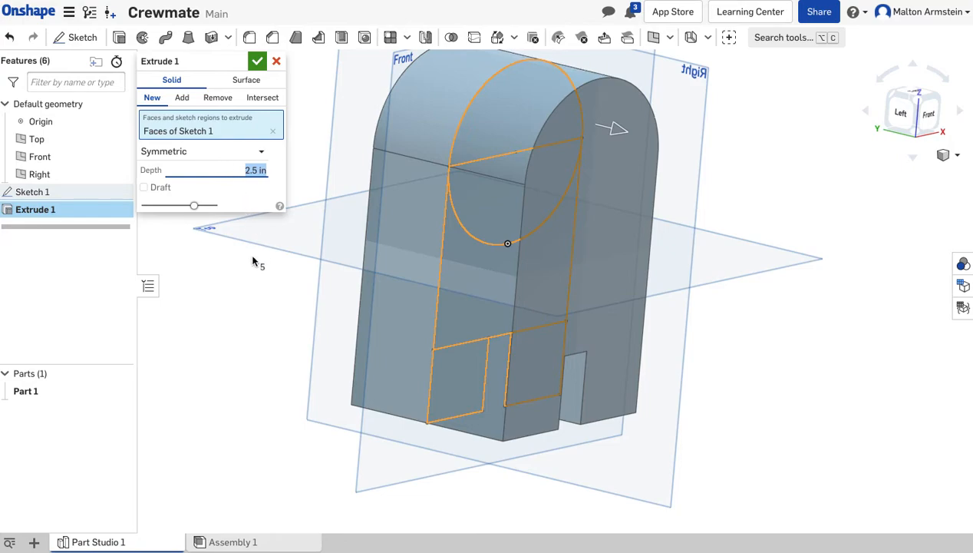
click(258, 67)
Start a fillet with a 1.25 in radius on the front outline edge of the body.
right_drag(762, 341, 736, 394)
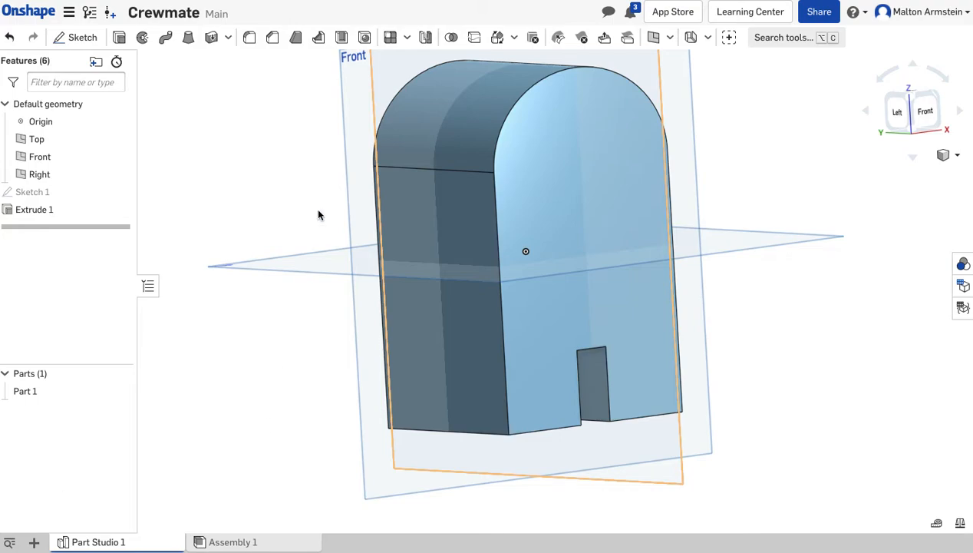
click(248, 39)
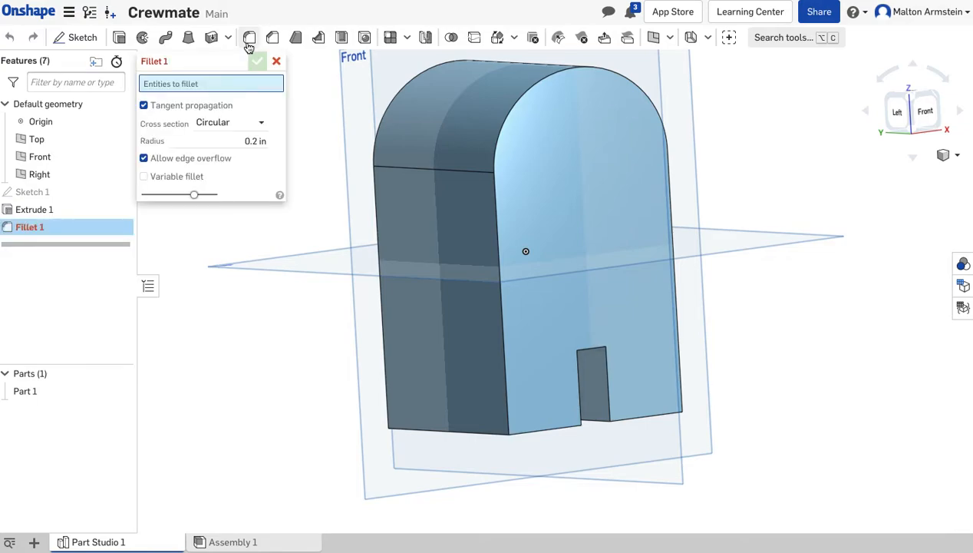
click(198, 137)
text(1)
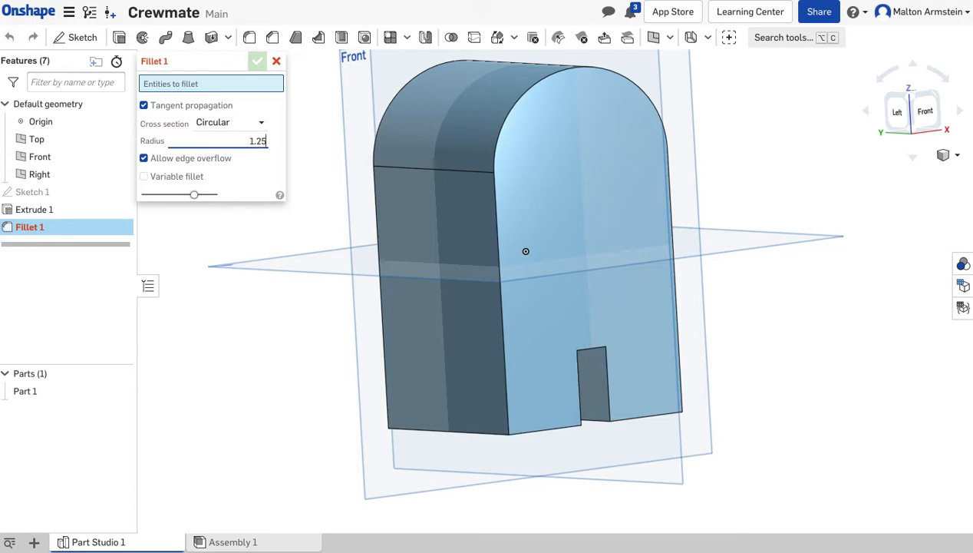
text(.25)
key(Return)
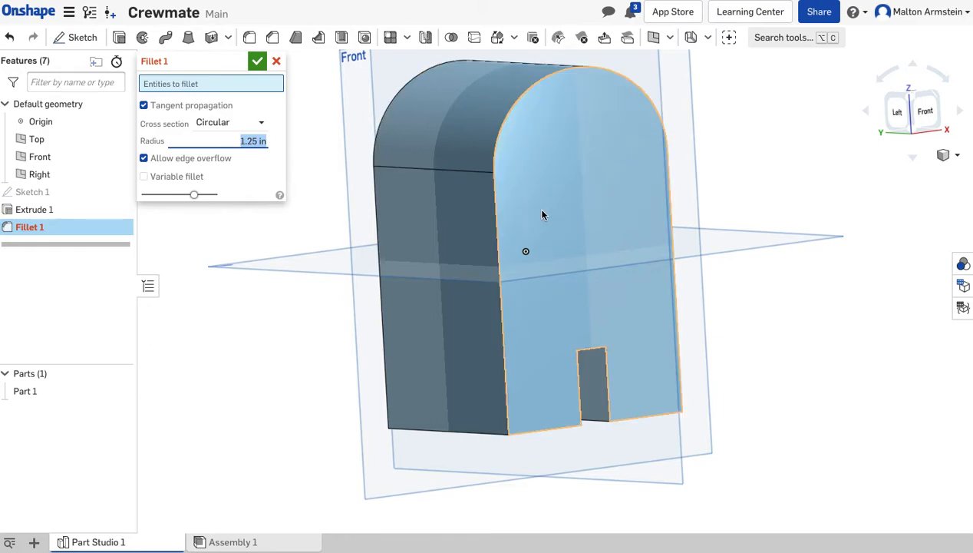
click(496, 230)
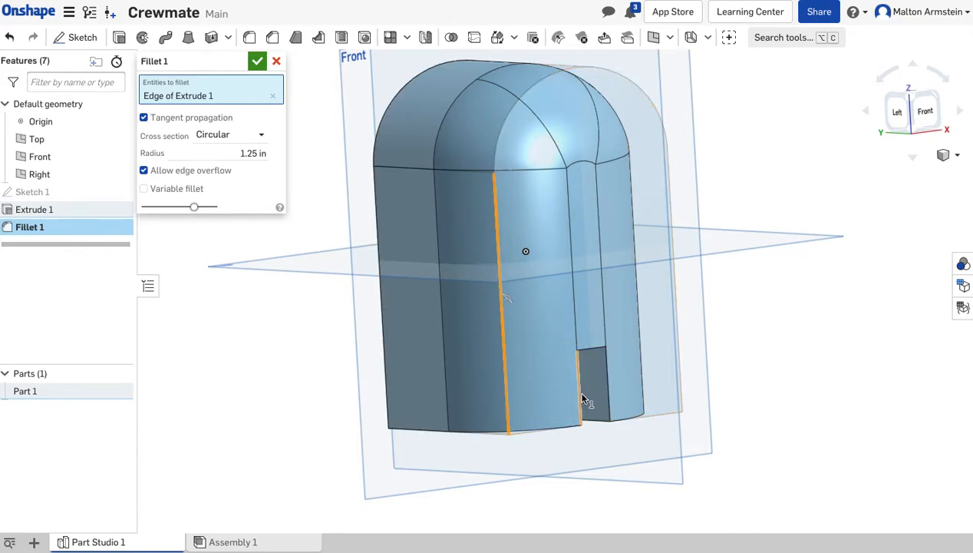
Add the three front edges of the gap between the legs to the fillet.
right_drag(617, 476, 587, 482)
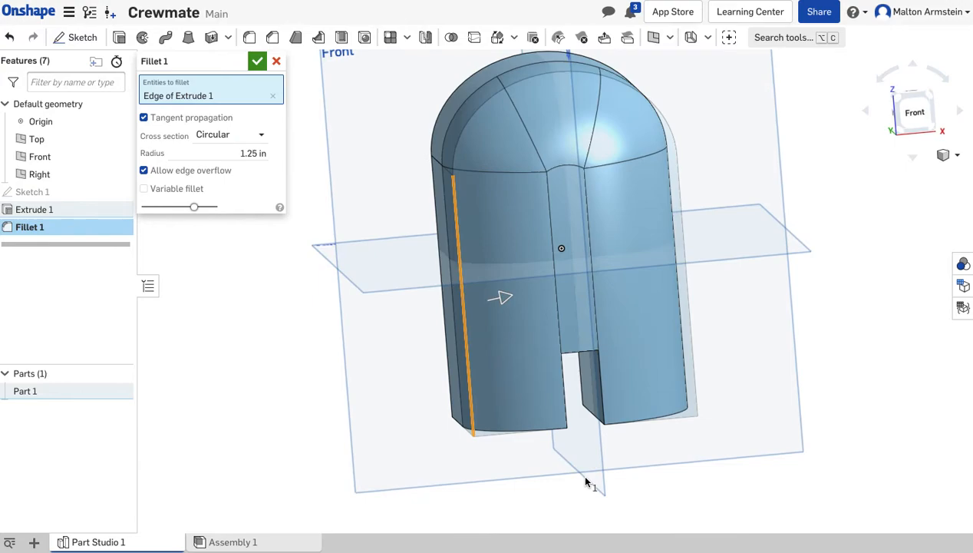
click(567, 402)
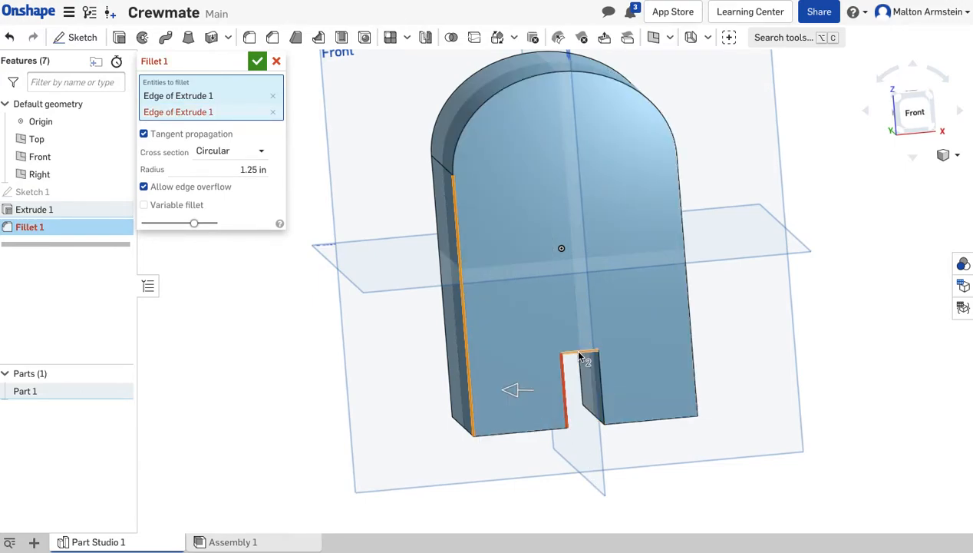
click(579, 354)
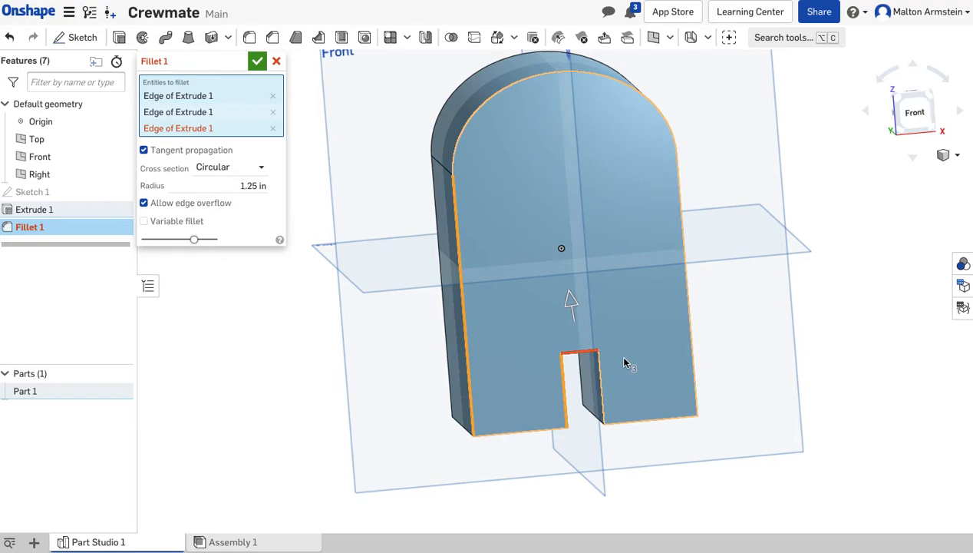
click(604, 383)
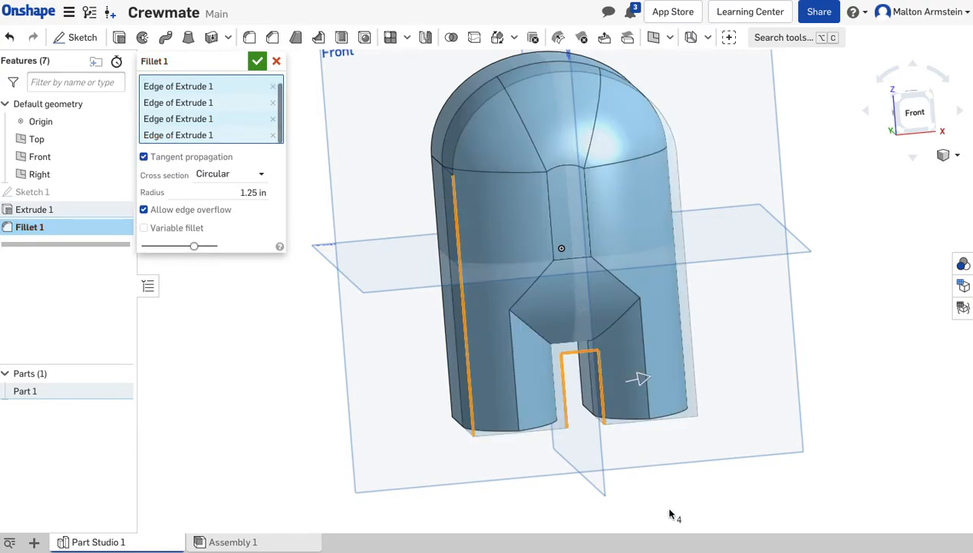
Add the back outline edge and the back edges of the leg gap to the 1.25 in fillet and finish it.
mouse_move(504, 455)
right_down()
mouse_move(516, 424)
mouse_move(521, 456)
right_up()
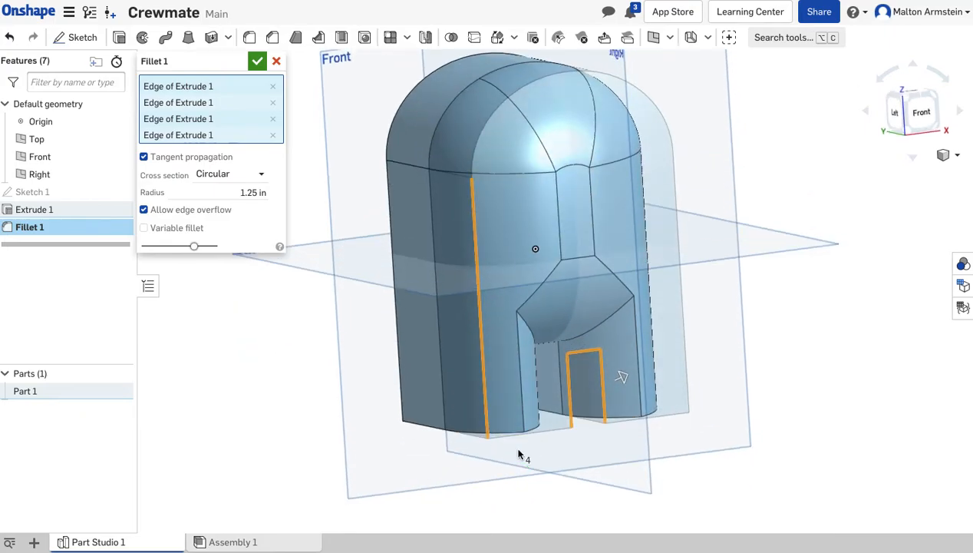
right_drag(365, 403, 556, 466)
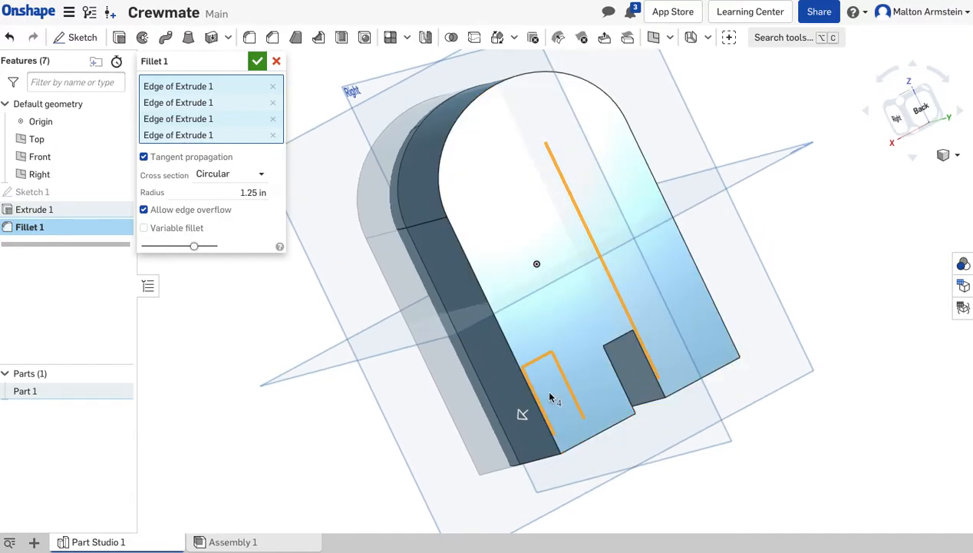
right_drag(615, 500, 630, 495)
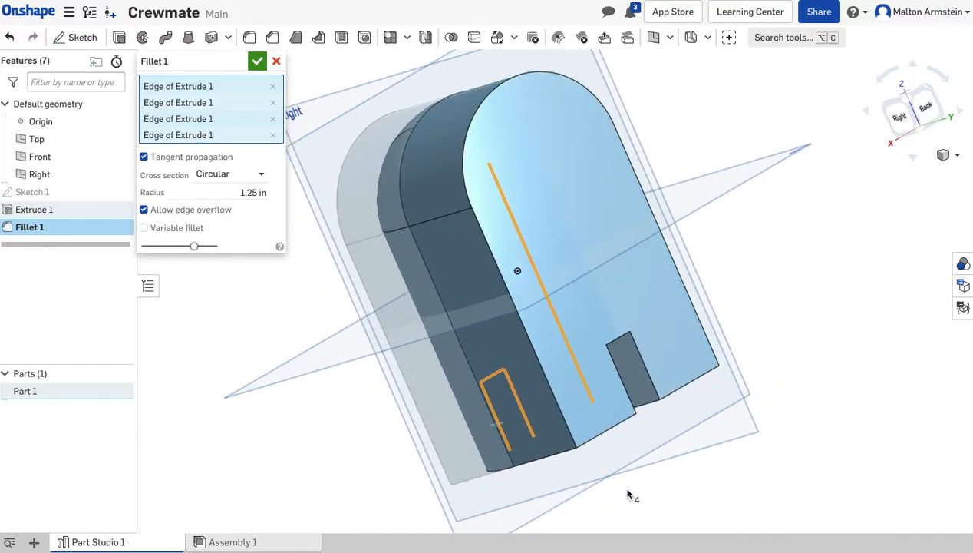
click(528, 340)
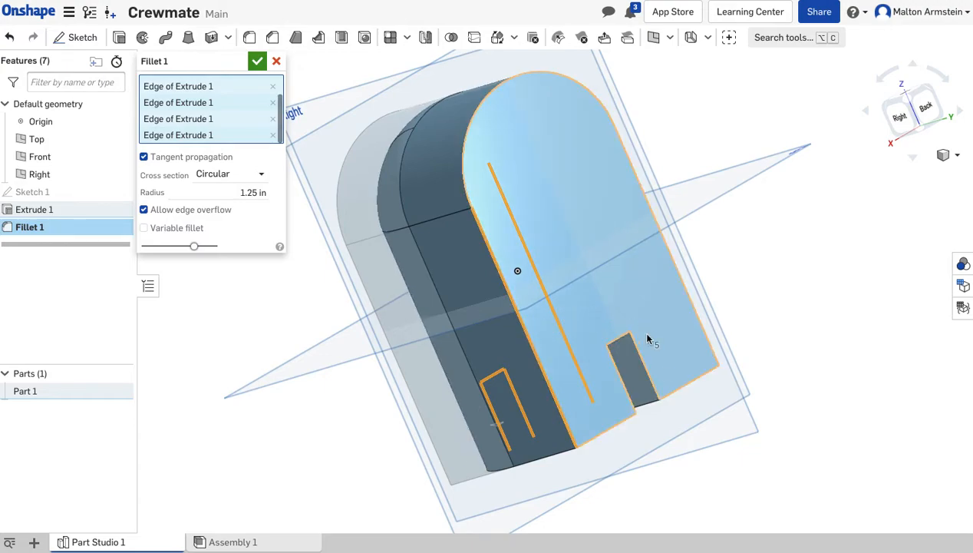
click(629, 400)
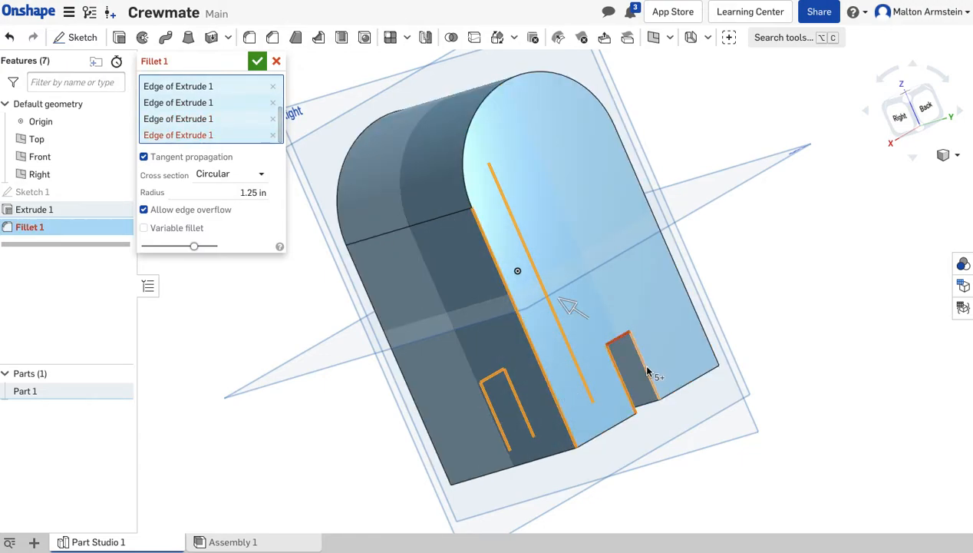
right_drag(739, 430, 554, 452)
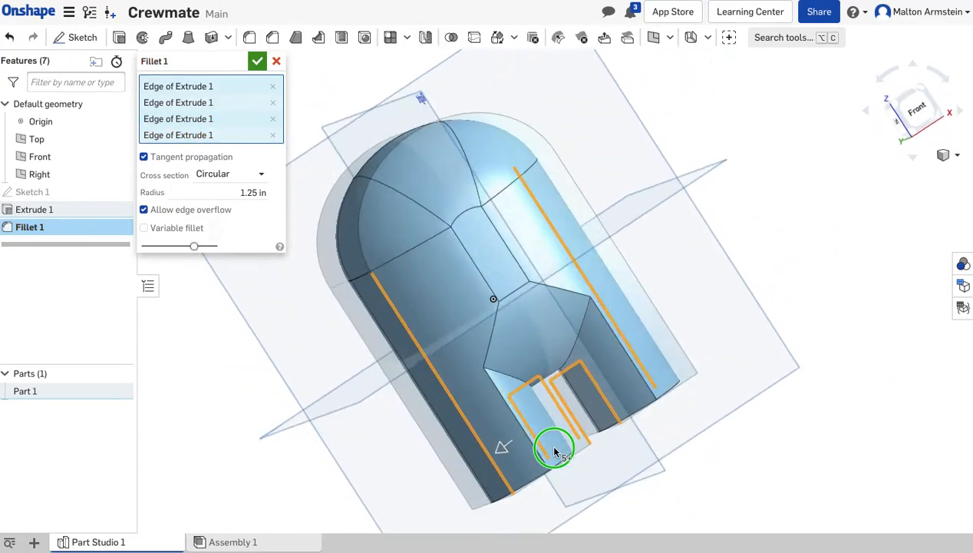
click(257, 62)
Start a second fillet with a 0.5 in radius on the front inner faces of both legs.
scroll(417, 282, down, 4)
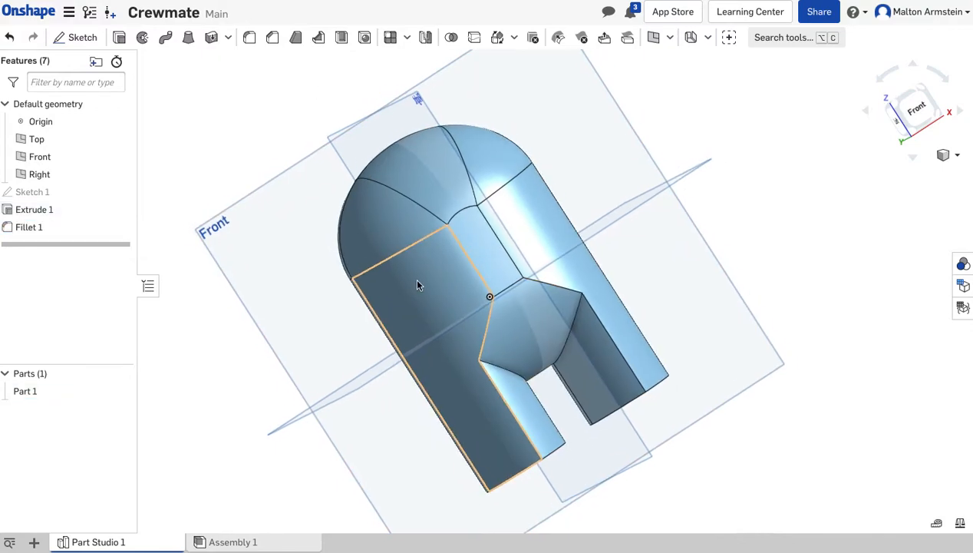
click(231, 282)
right_drag(261, 251, 271, 325)
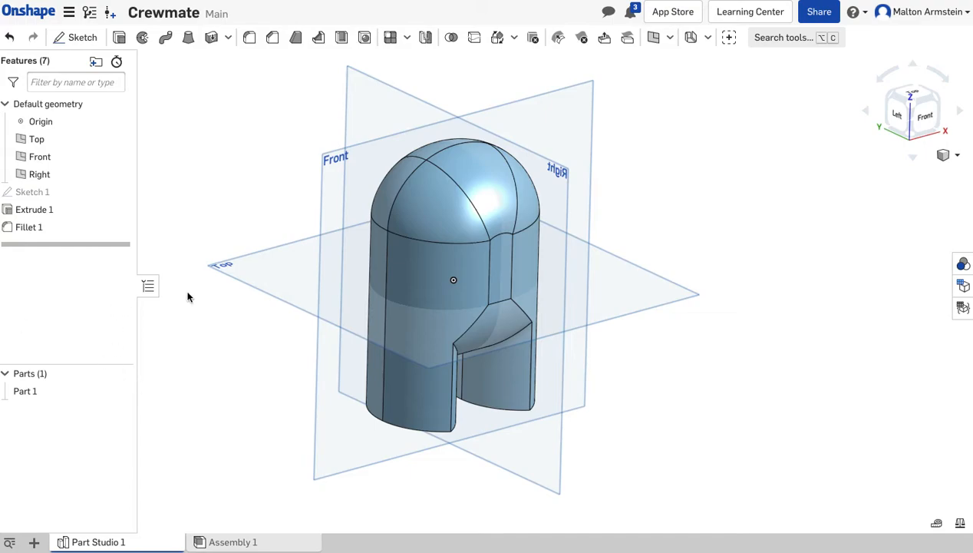
click(250, 40)
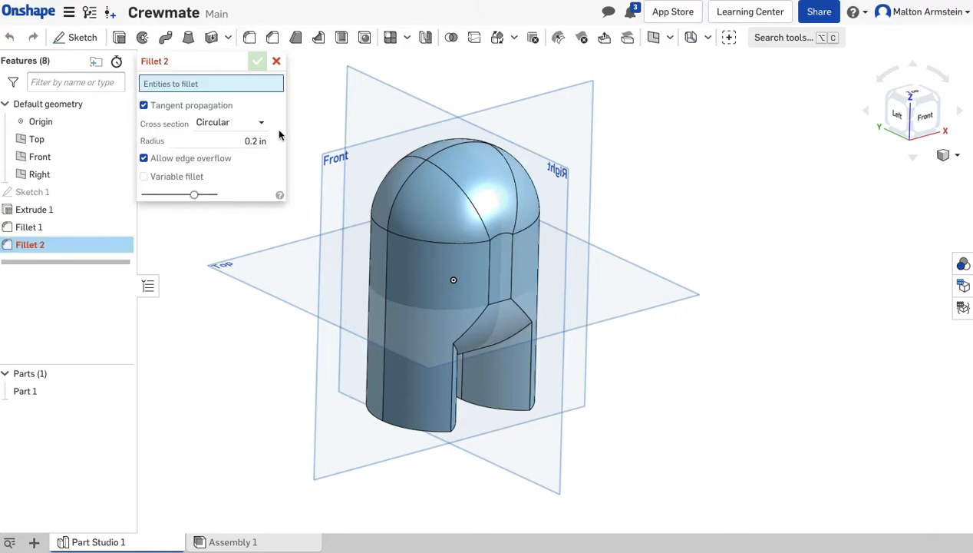
click(242, 141)
key(BackSpace)
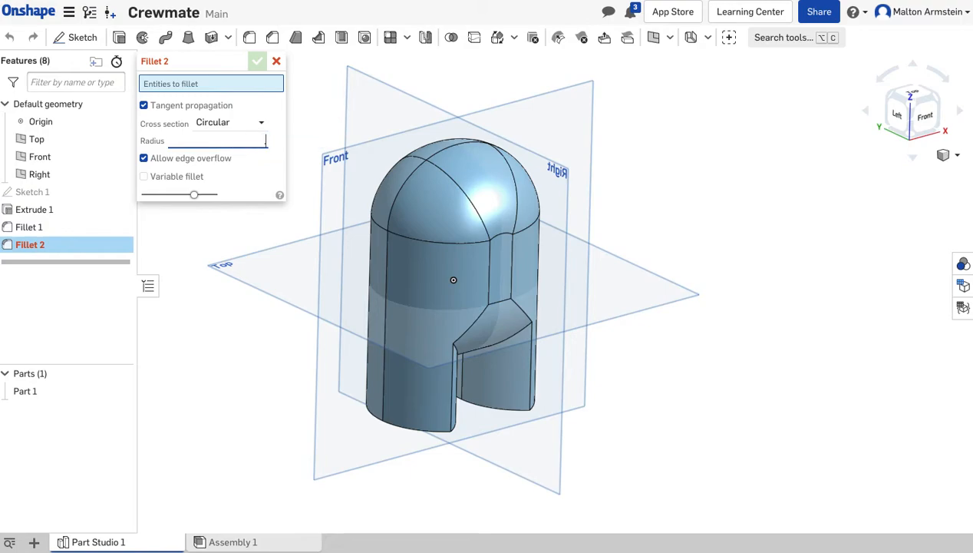
text(.5)
key(Return)
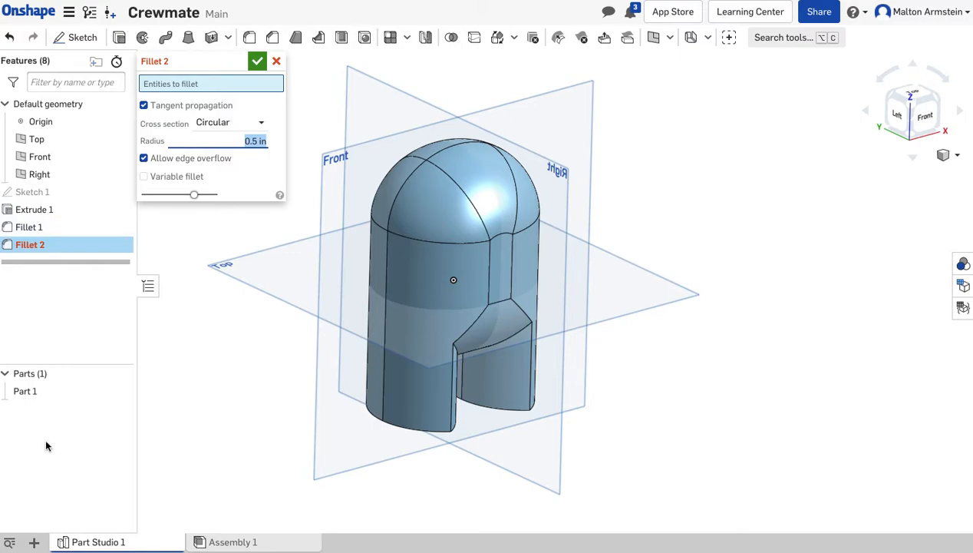
right_drag(603, 398, 537, 393)
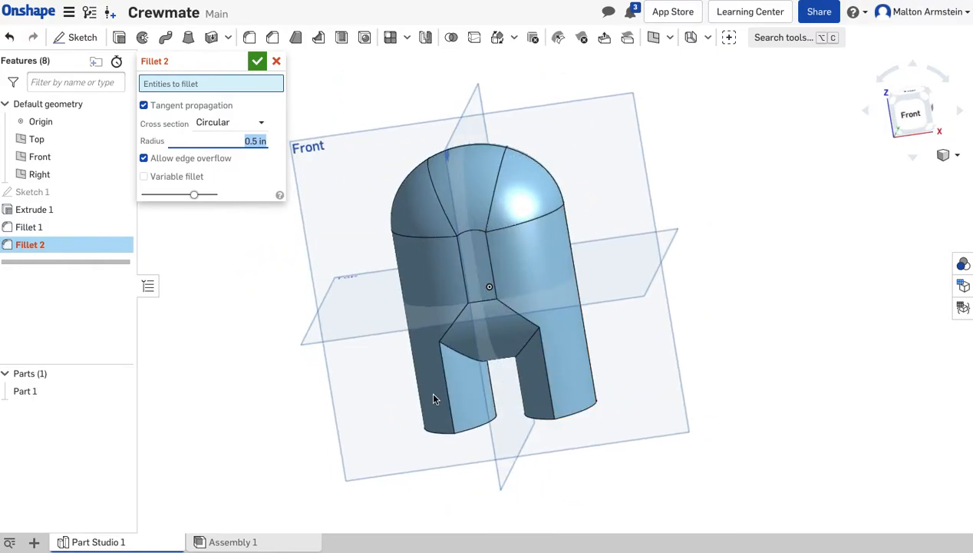
click(471, 405)
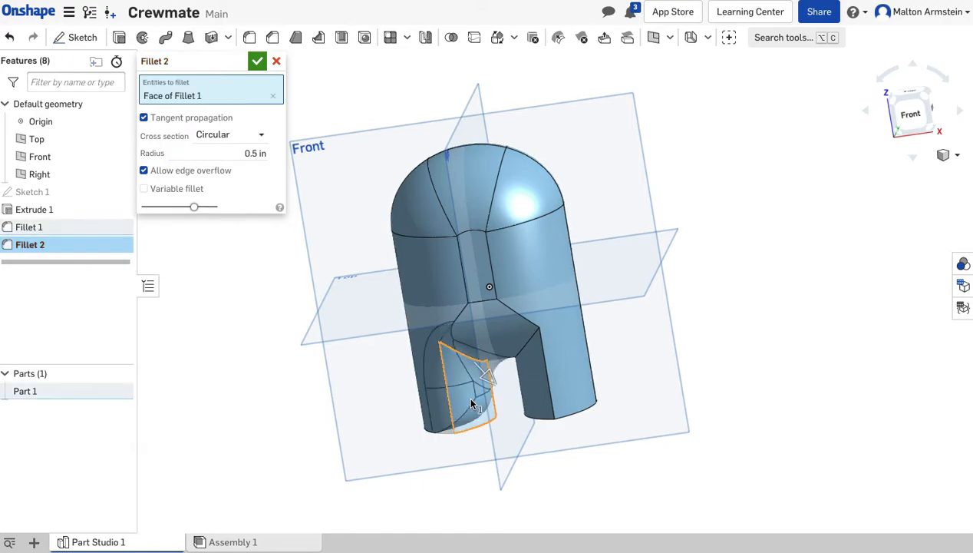
click(535, 397)
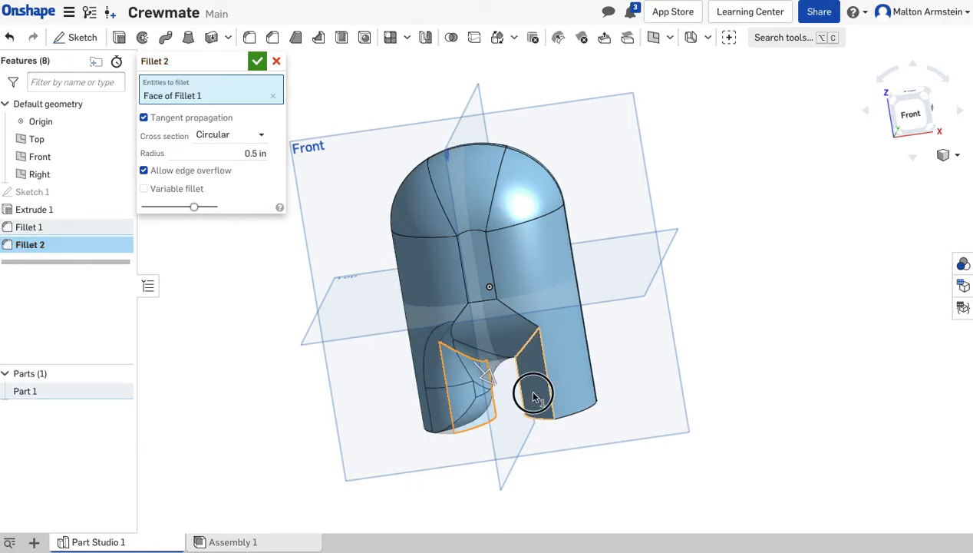
Add the back inner faces of both legs to the 0.5 in fillet.
right_drag(612, 427, 586, 427)
right_drag(519, 445, 487, 423)
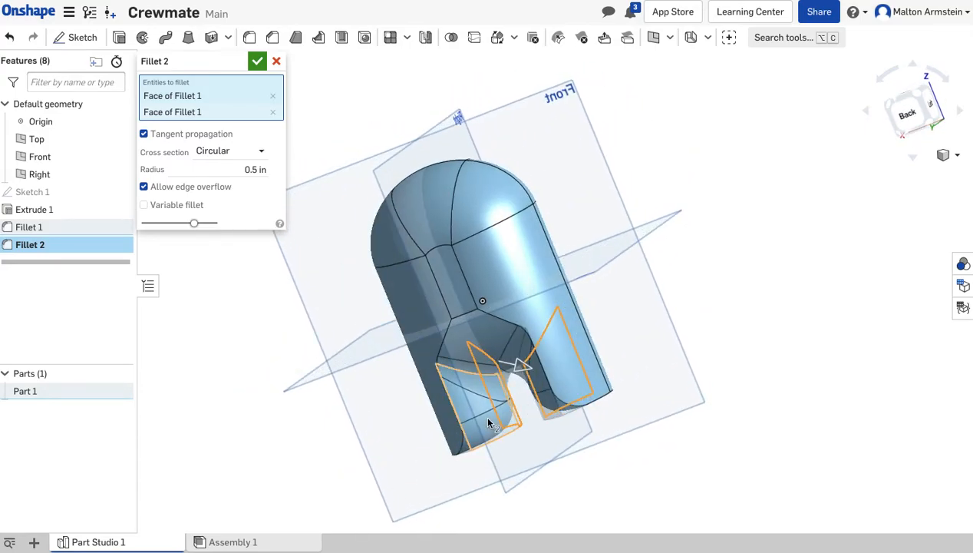
click(488, 422)
right_drag(504, 460, 522, 397)
click(522, 396)
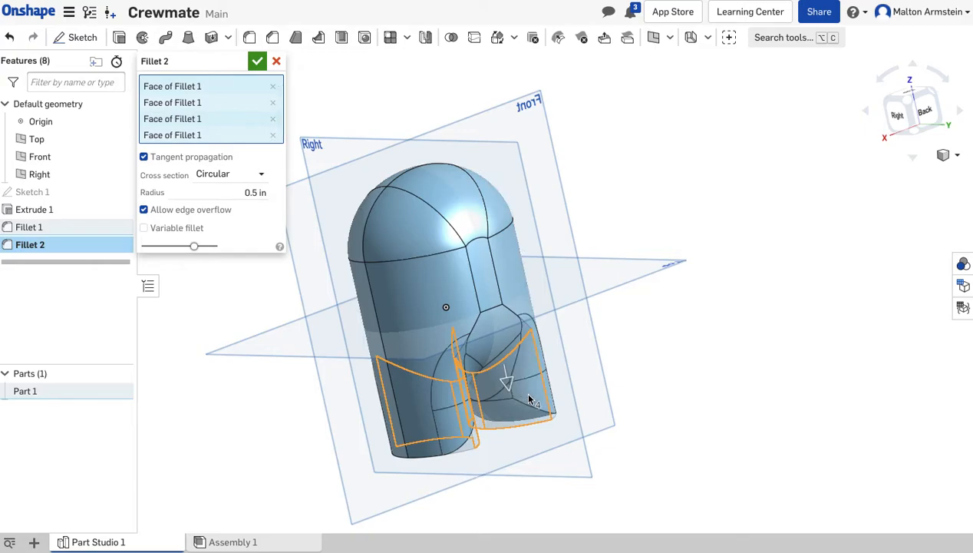
Add the bottom faces of both legs to the 0.5 in fillet and finish it.
right_drag(590, 459, 553, 378)
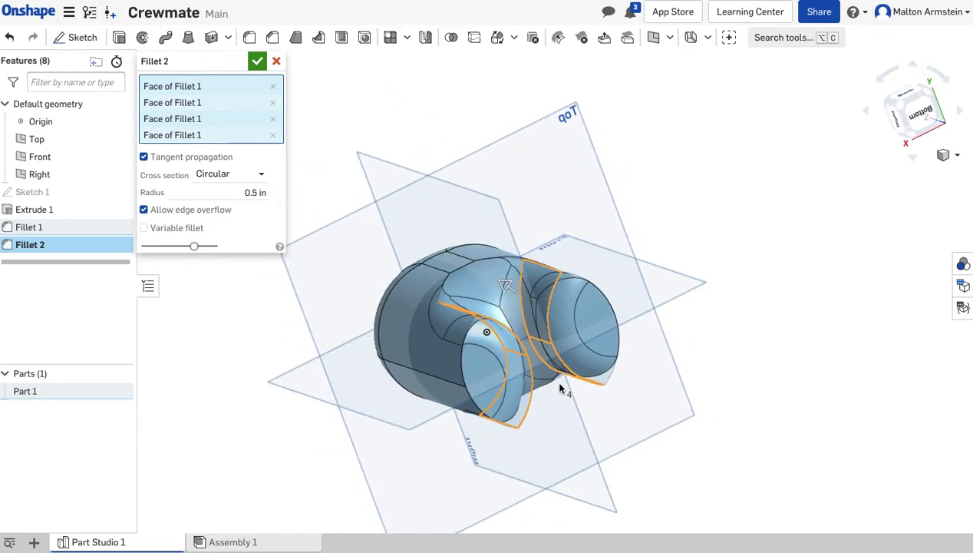
click(480, 372)
click(591, 326)
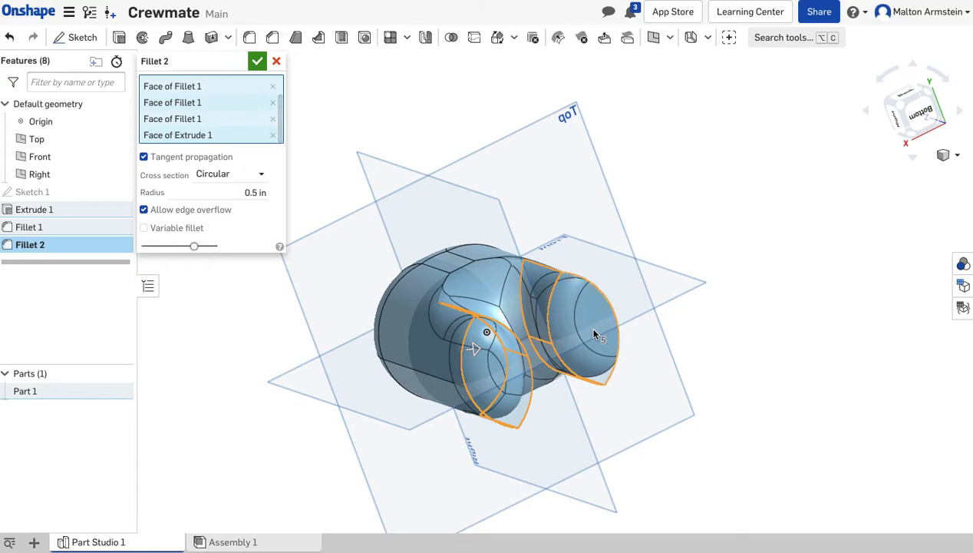
right_drag(665, 355, 632, 348)
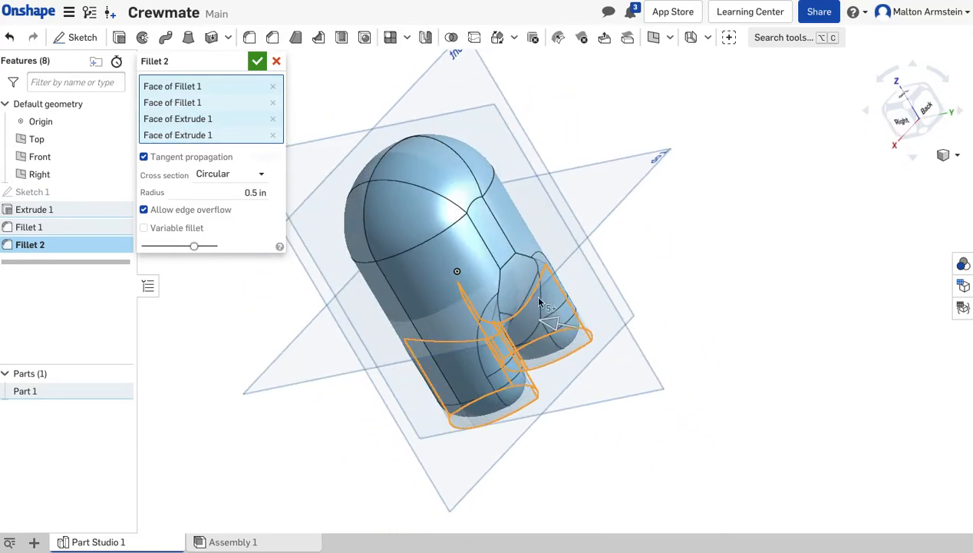
click(257, 60)
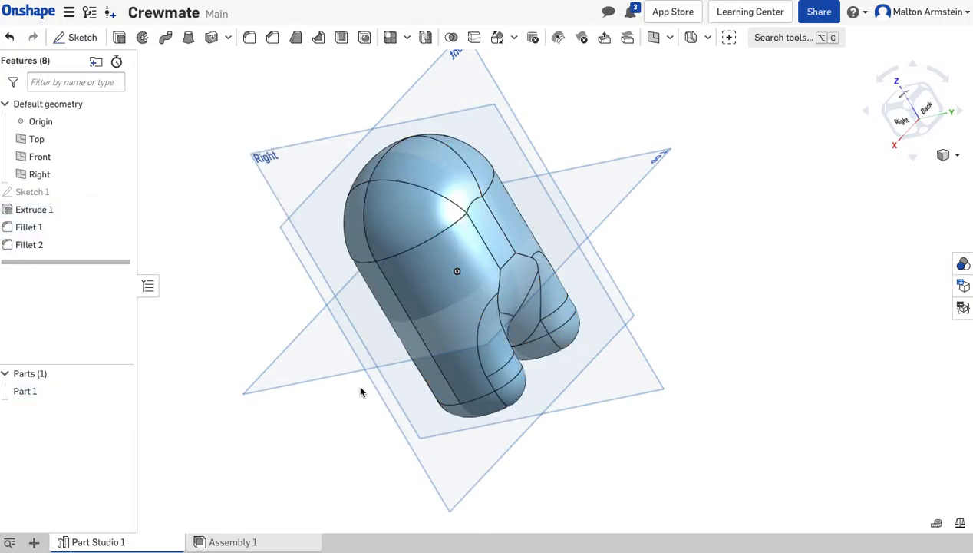
Start a new sketch on the Front plane, with the body viewed straight from the front.
right_drag(613, 276, 447, 364)
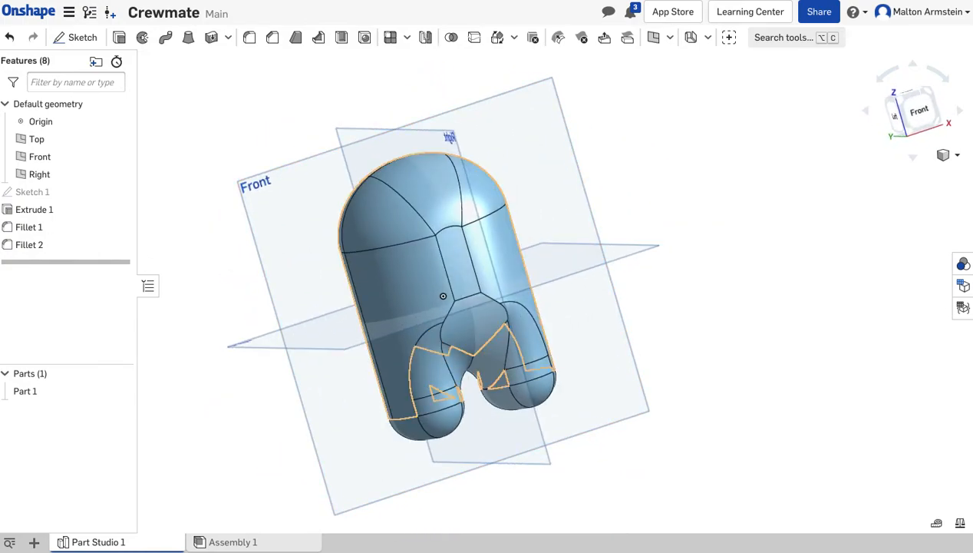
right_drag(606, 451, 590, 390)
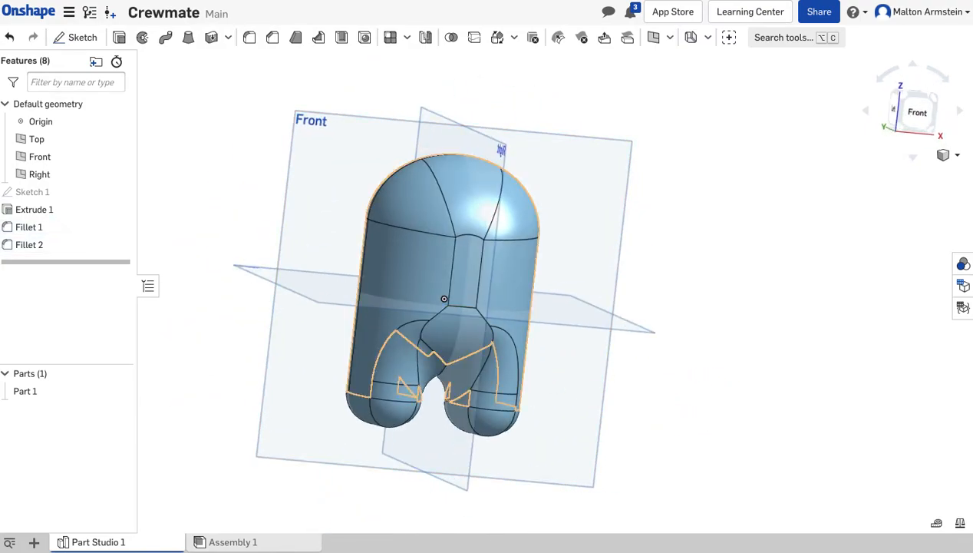
click(919, 113)
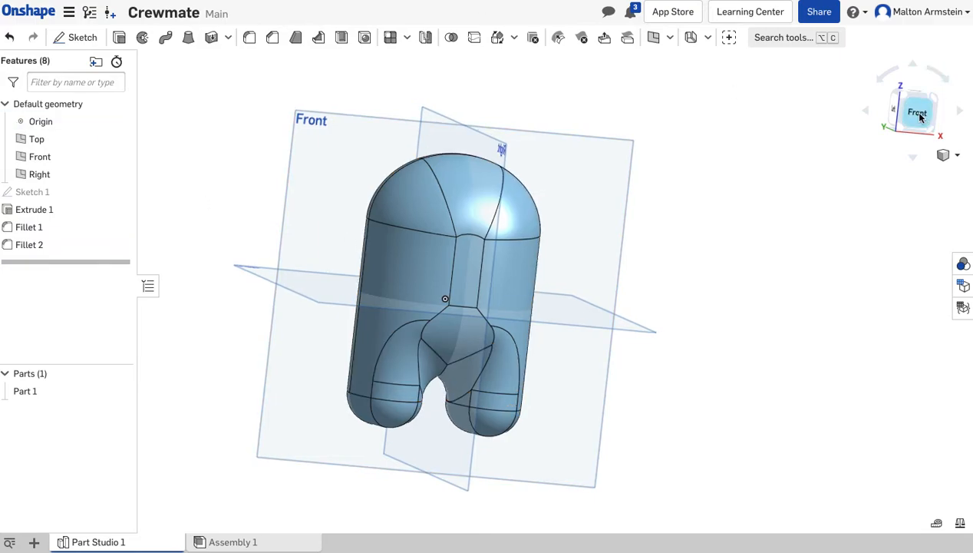
scroll(733, 261, up, 1)
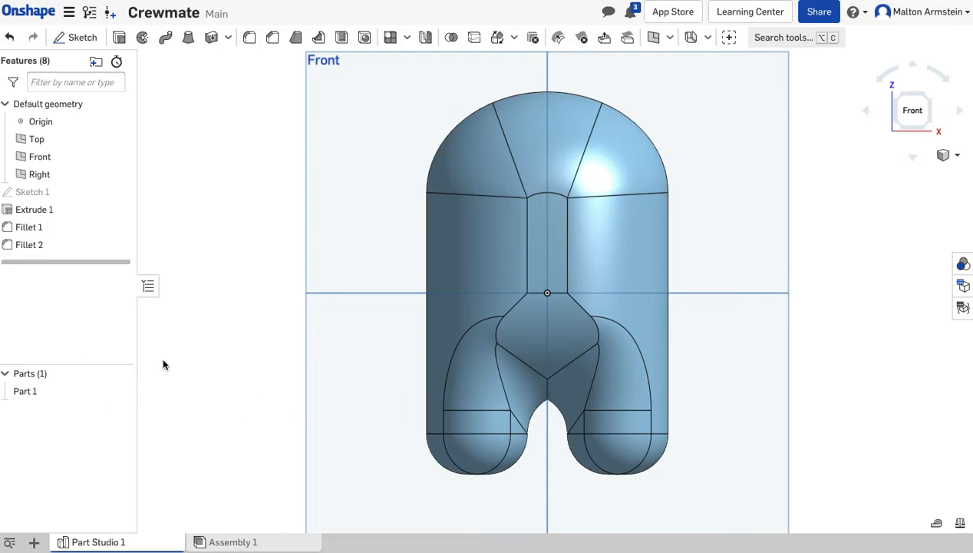
click(68, 39)
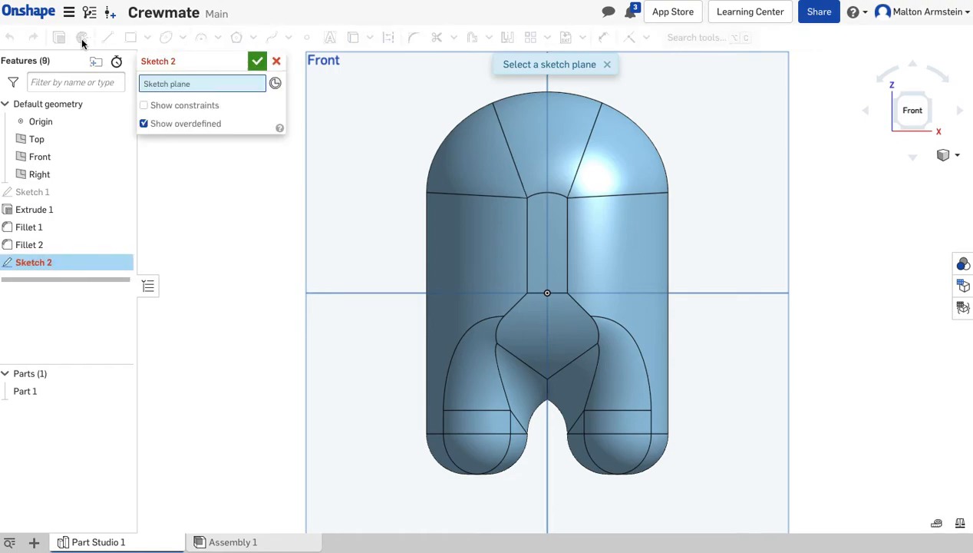
click(350, 100)
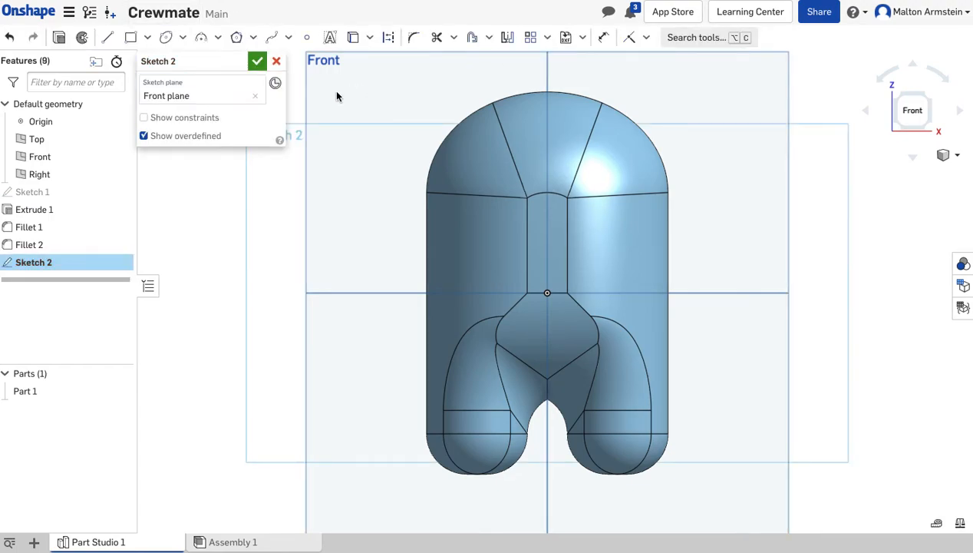
Draw a center point rectangle about 2 by 1.38 in on the upper body, centered directly above the origin.
click(148, 36)
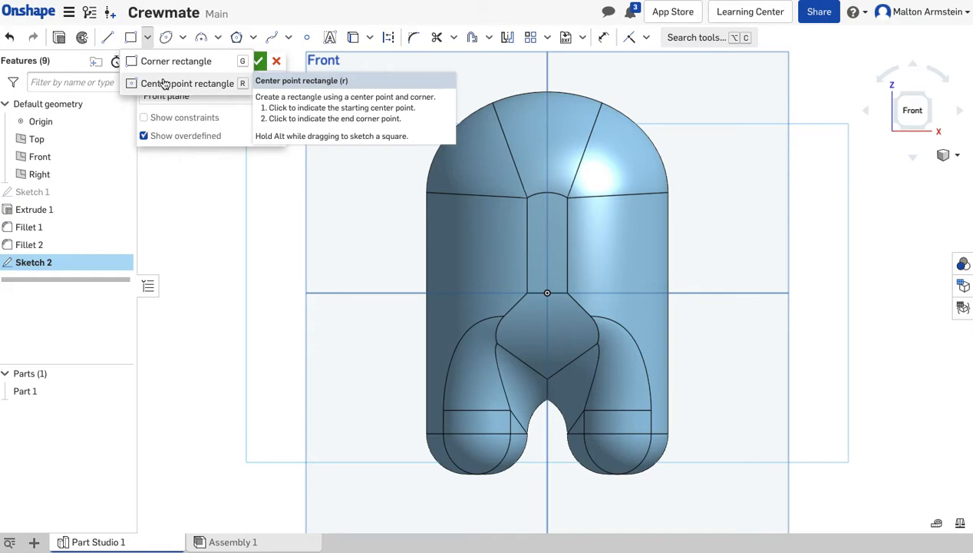
click(164, 84)
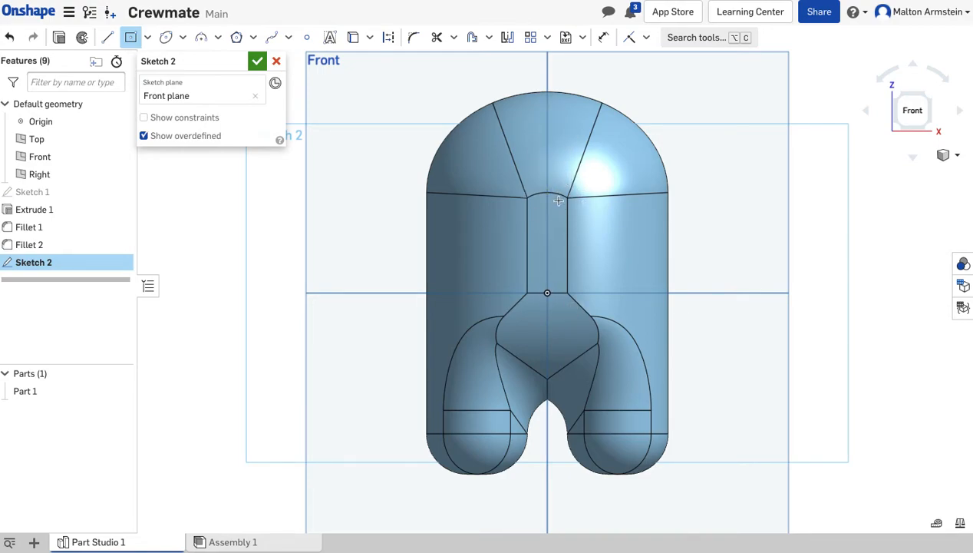
click(546, 131)
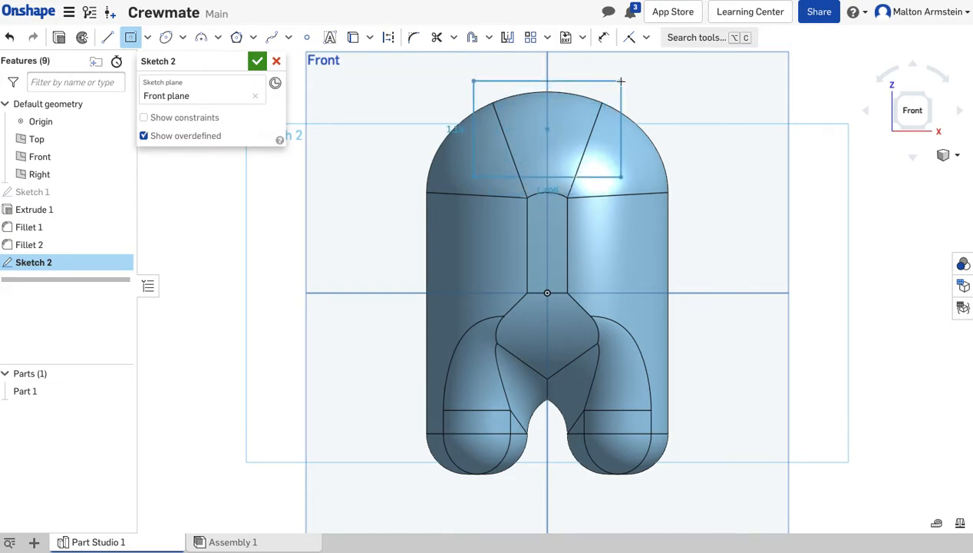
click(628, 74)
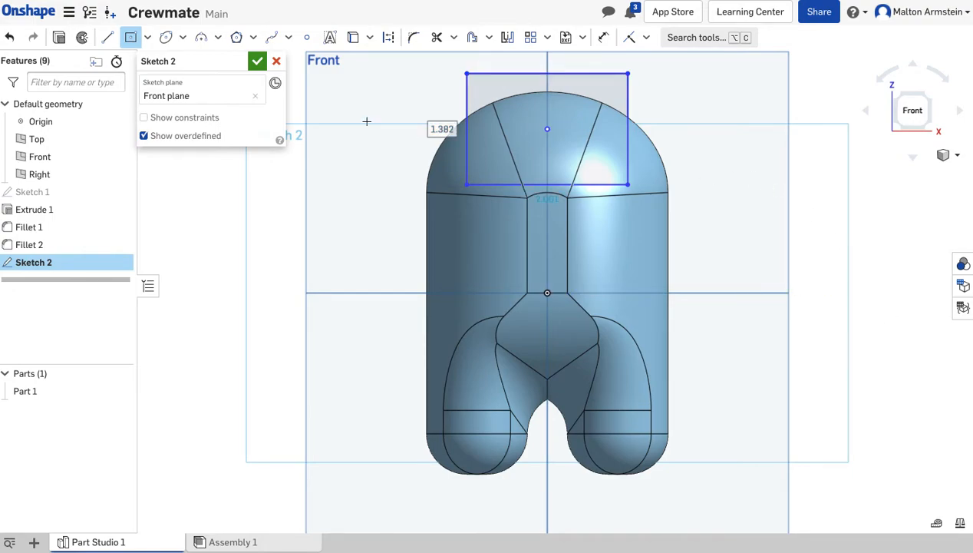
Dimension the height of the visor rectangle to 1.25 in.
click(604, 37)
click(628, 103)
click(686, 125)
text(1.2)
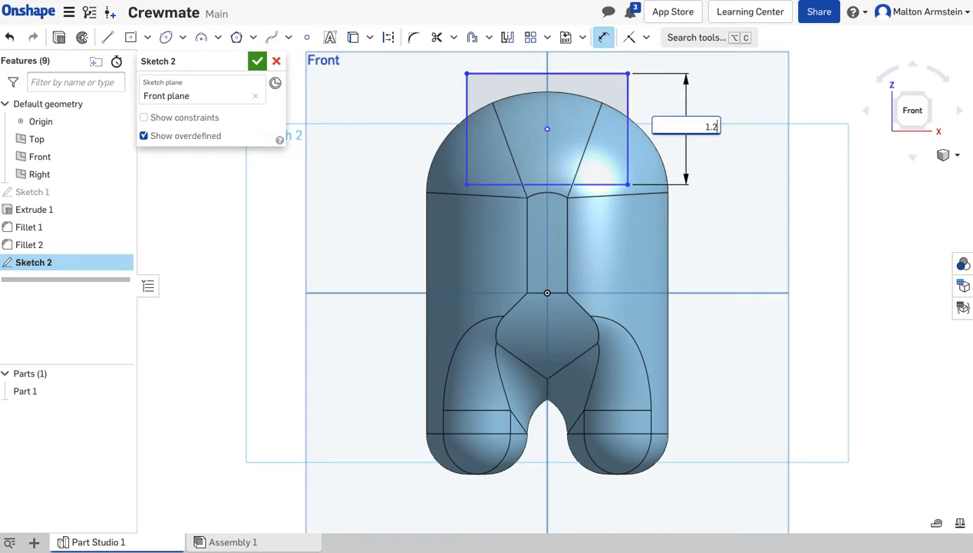
text(5)
key(Return)
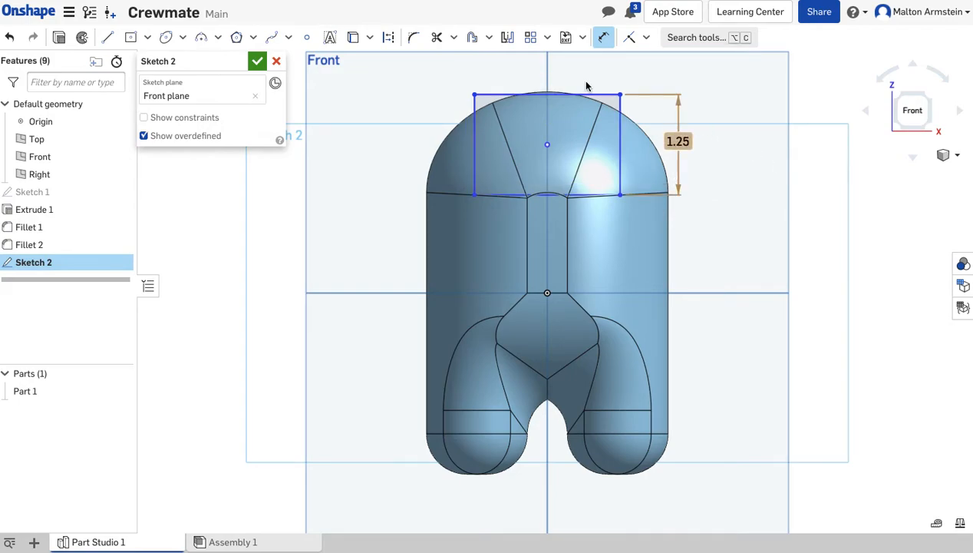
Dimension the width of the visor rectangle to 2 in.
click(592, 94)
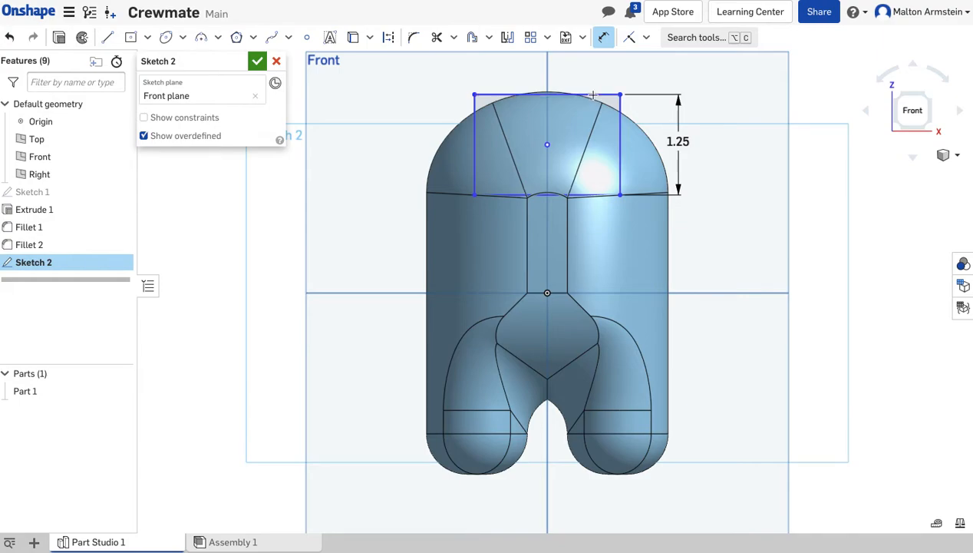
click(570, 66)
text(2)
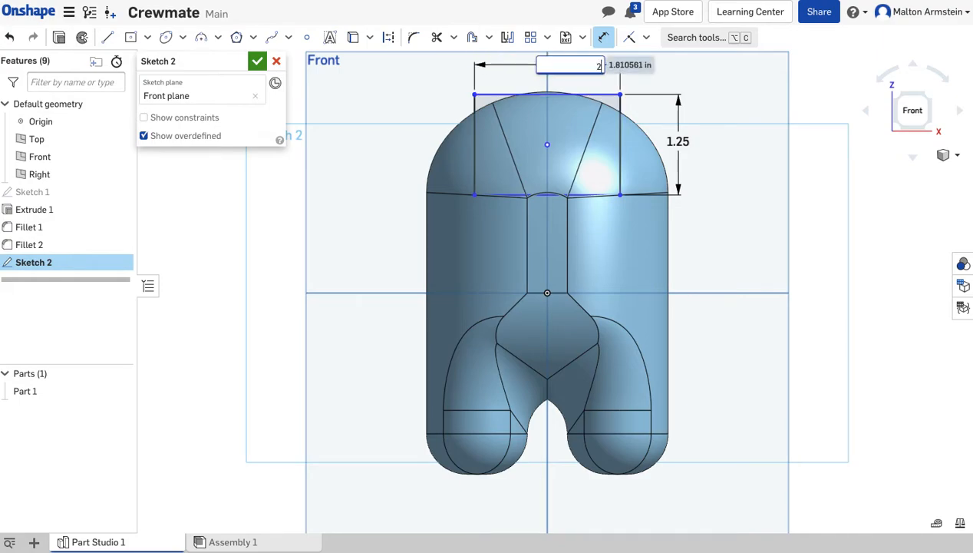
key(Return)
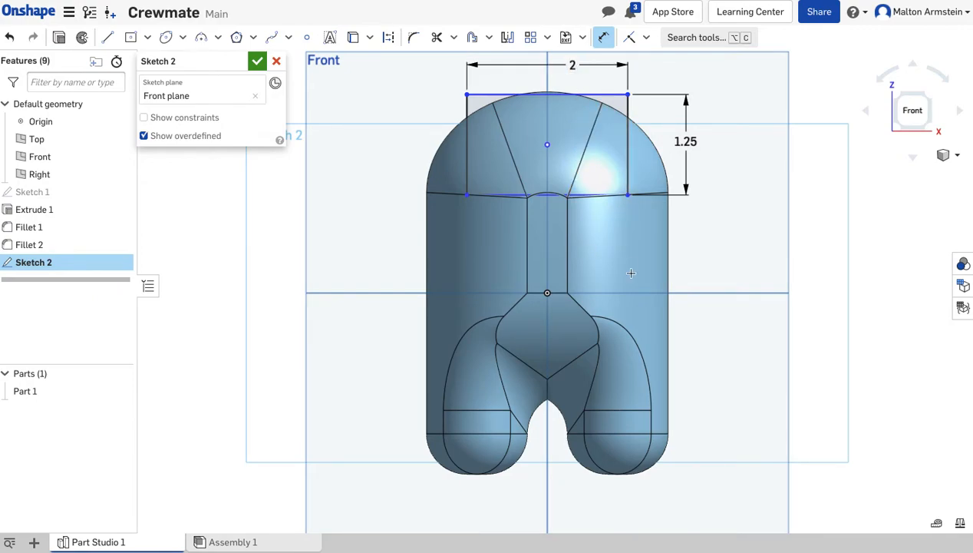
Set the vertical distance between the rectangle's center point and the origin to 1.25 in.
click(548, 146)
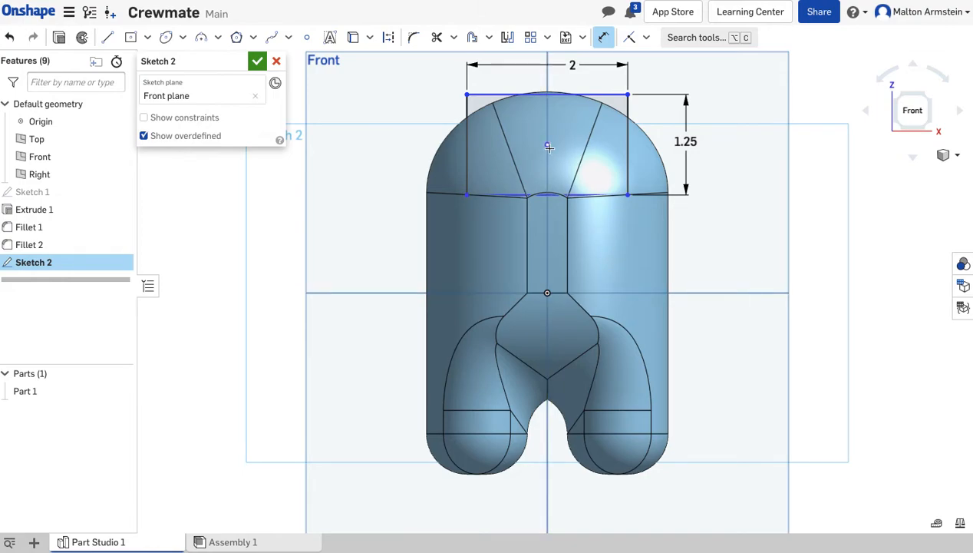
click(548, 292)
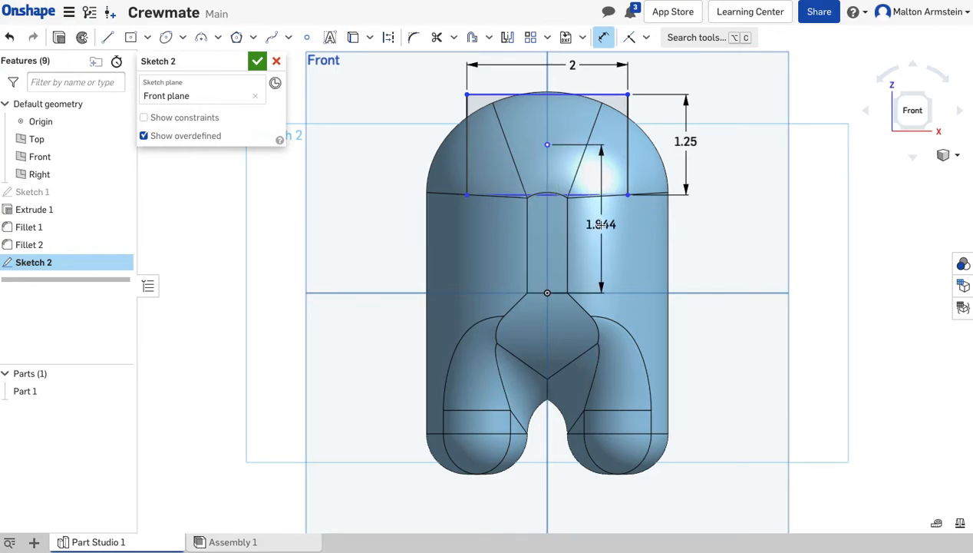
click(603, 223)
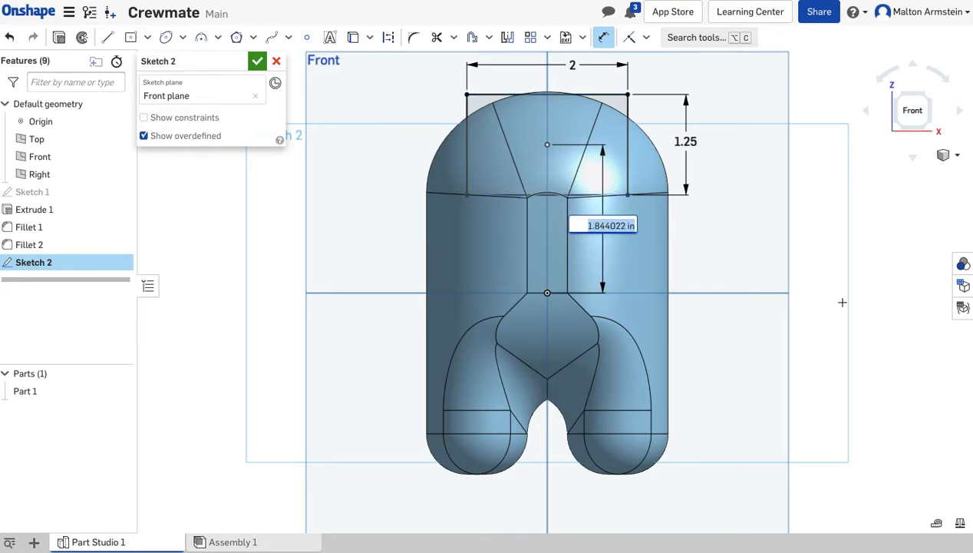
text(1.25)
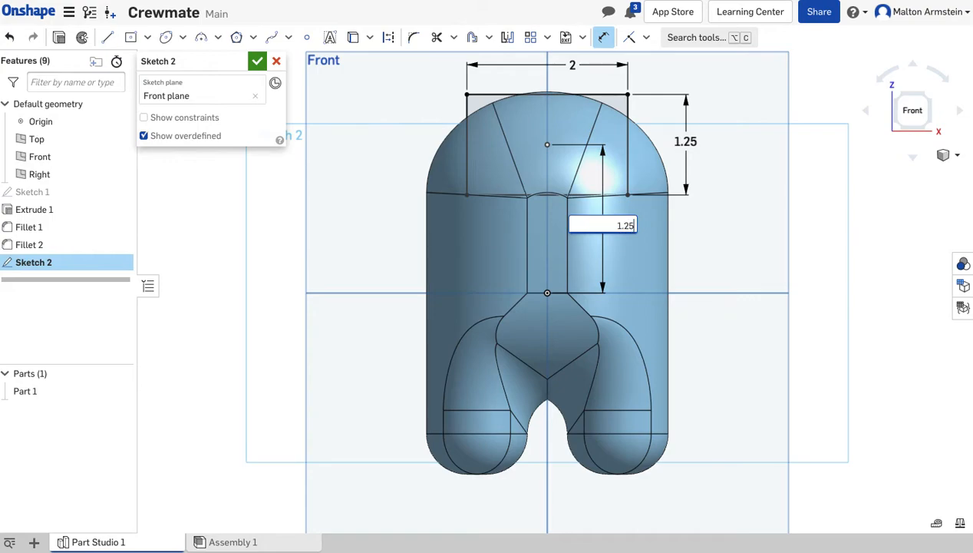
key(Return)
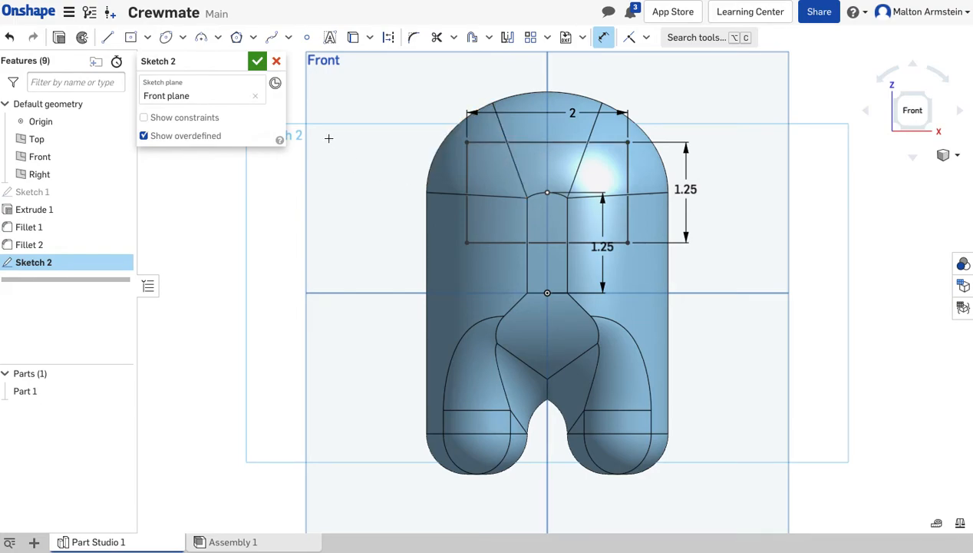
Round all four corners of the visor rectangle with sketch fillets of 0.625 in radius.
click(414, 40)
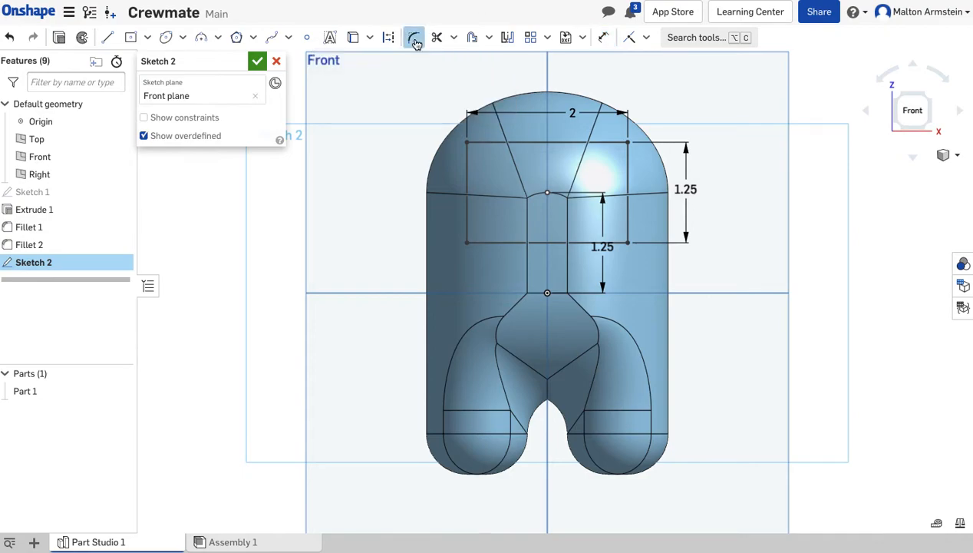
click(467, 142)
click(467, 243)
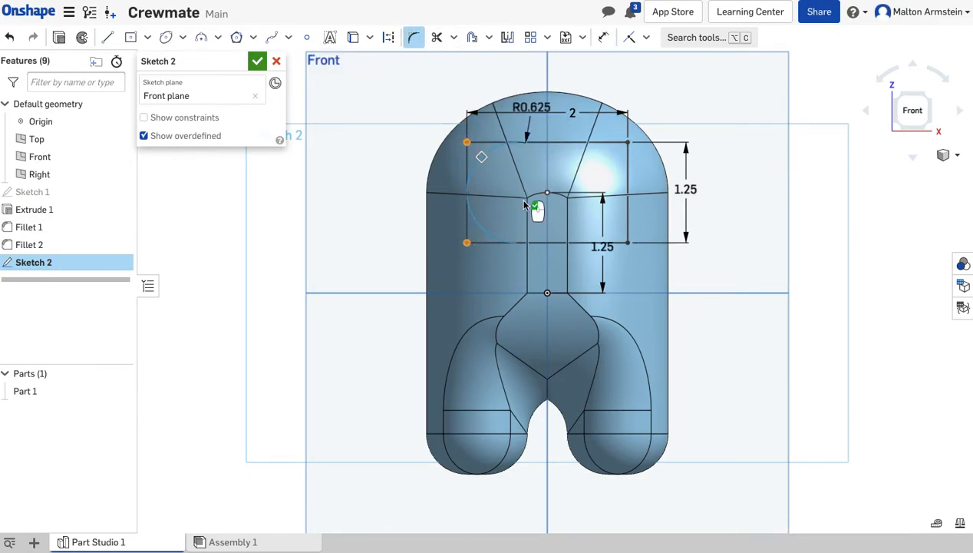
click(629, 243)
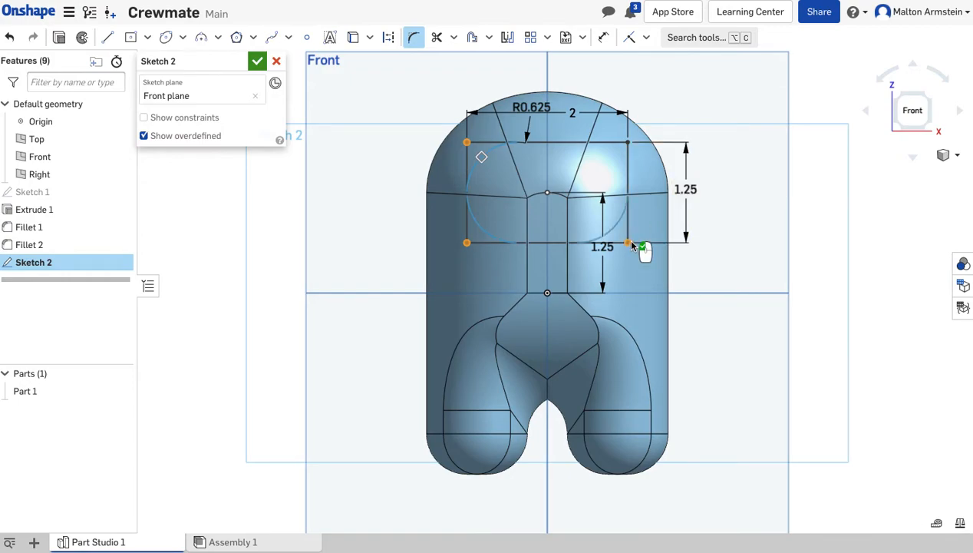
click(628, 142)
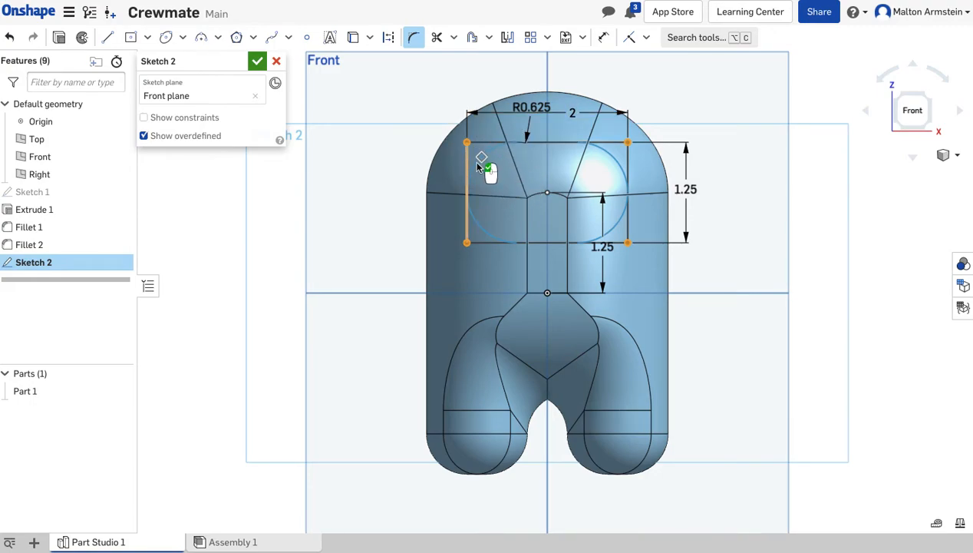
double_click(531, 108)
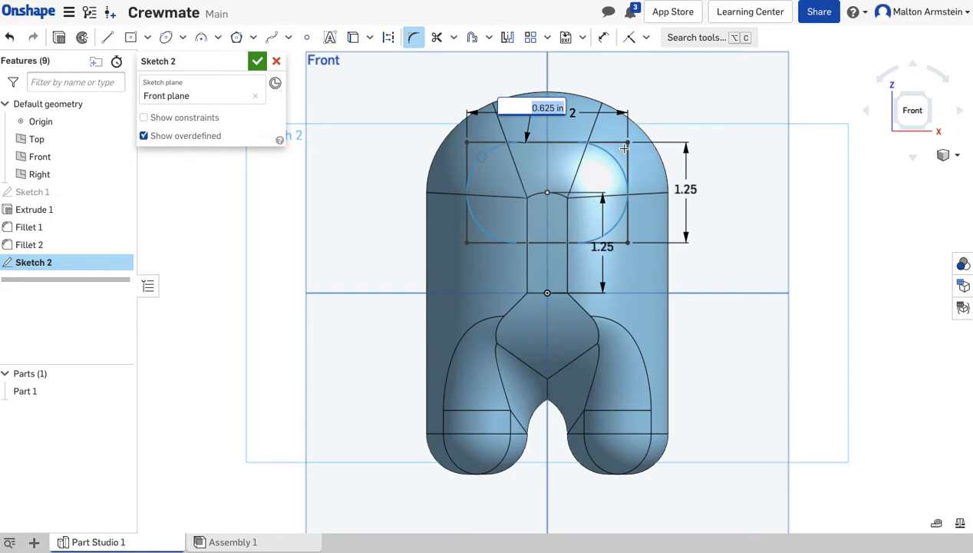
key(BackSpace)
key(Return)
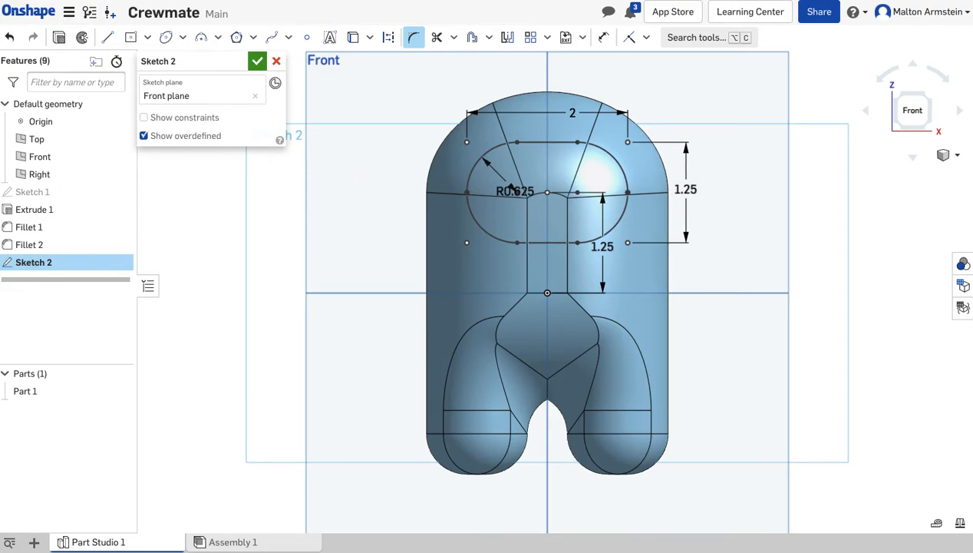
Extrude the rounded visor profile out through the front of the body with a blind depth of 1.75 in.
click(59, 39)
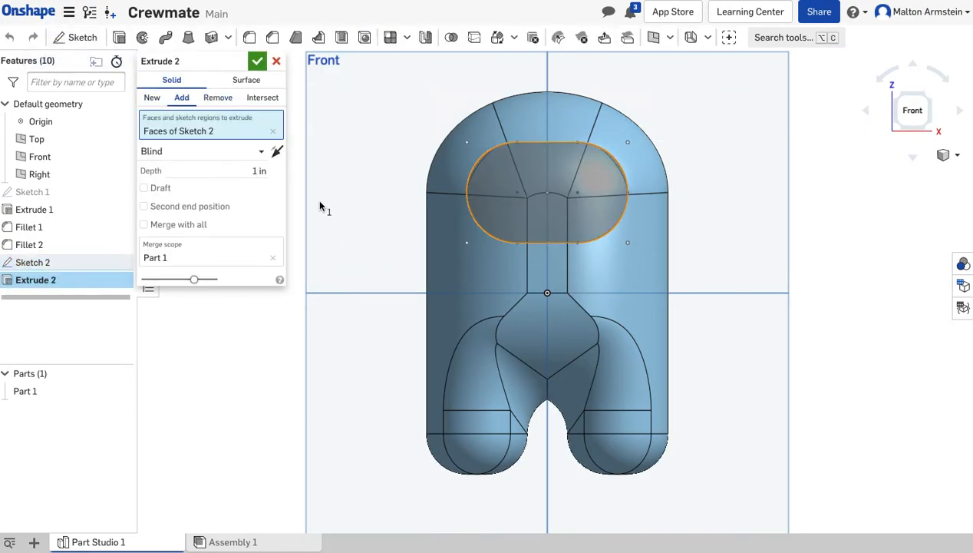
right_drag(311, 250, 378, 261)
click(232, 170)
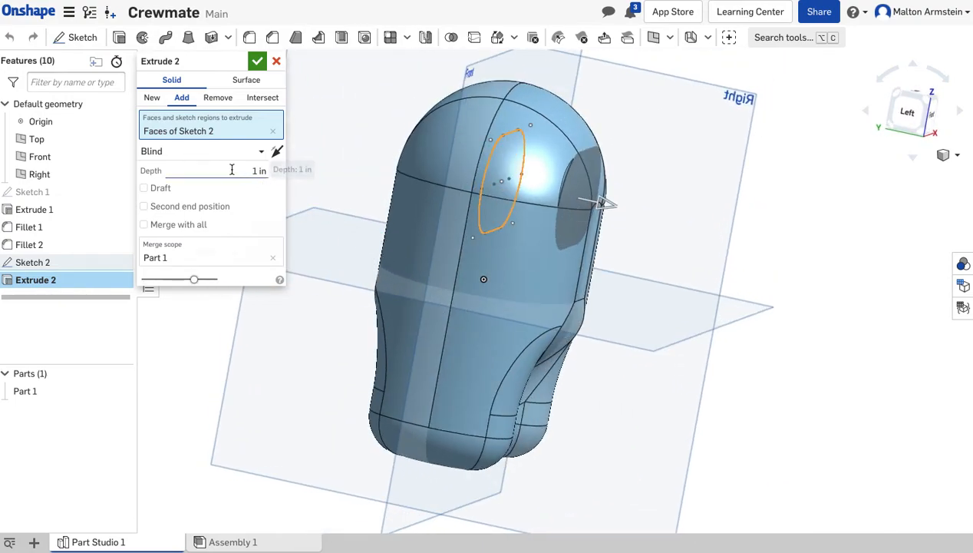
text(1)
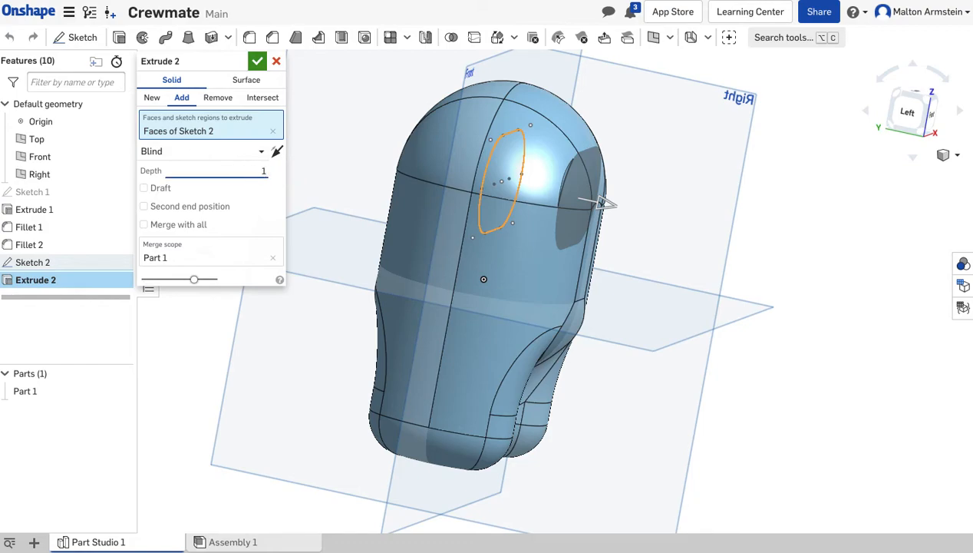
text(5)
key(Return)
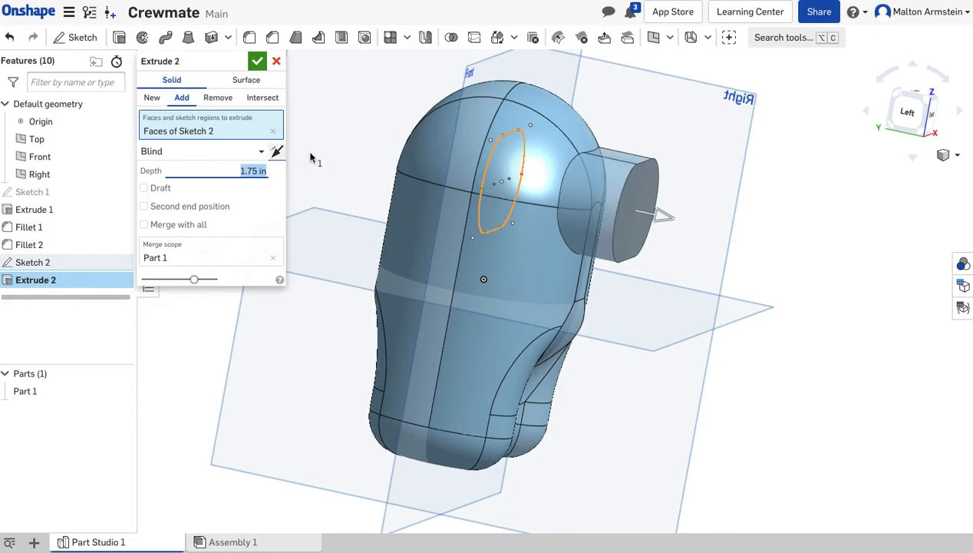
Make the visor extrusion a new, separate part and finish it.
right_drag(334, 327, 319, 341)
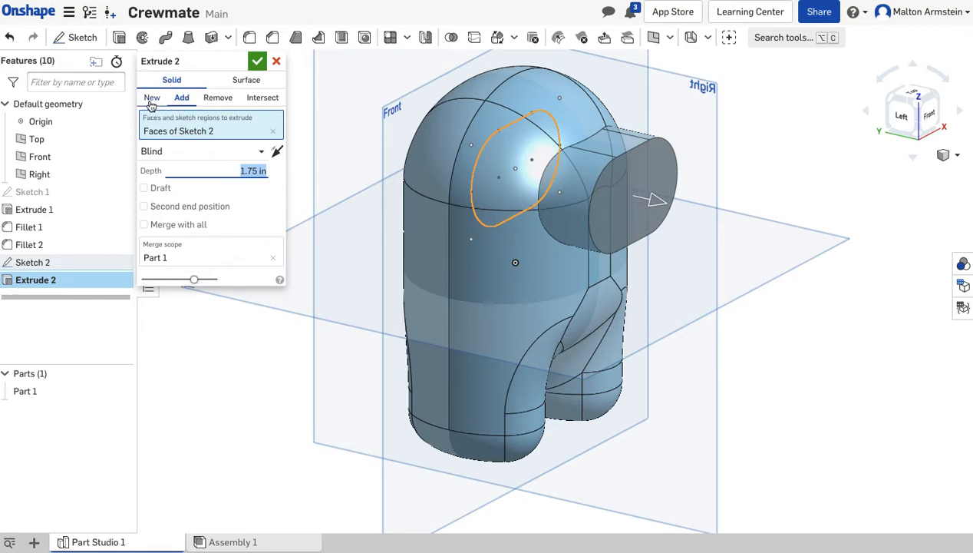
click(151, 100)
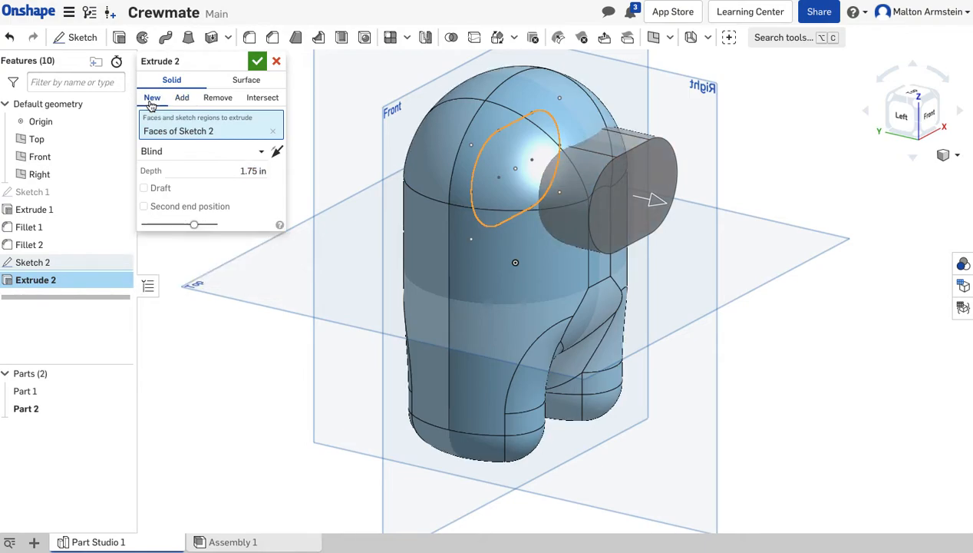
click(257, 64)
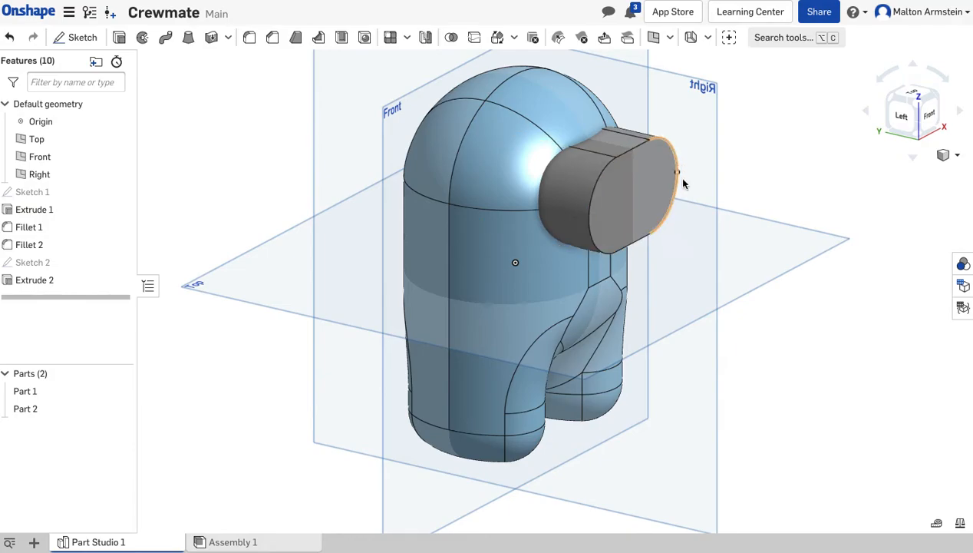
Fillet the front face of the visor with a 0.625 in radius and accept the feature.
mouse_move(756, 338)
right_down()
mouse_move(808, 335)
mouse_move(686, 328)
mouse_move(636, 339)
mouse_move(712, 270)
mouse_move(754, 341)
mouse_move(764, 343)
mouse_move(735, 338)
right_up()
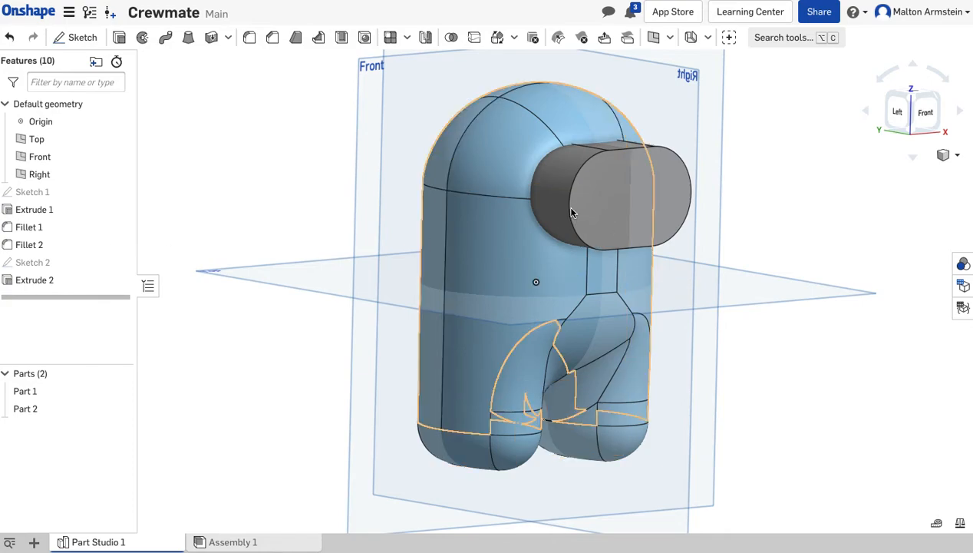
right_drag(753, 299, 771, 352)
right_drag(733, 442, 747, 432)
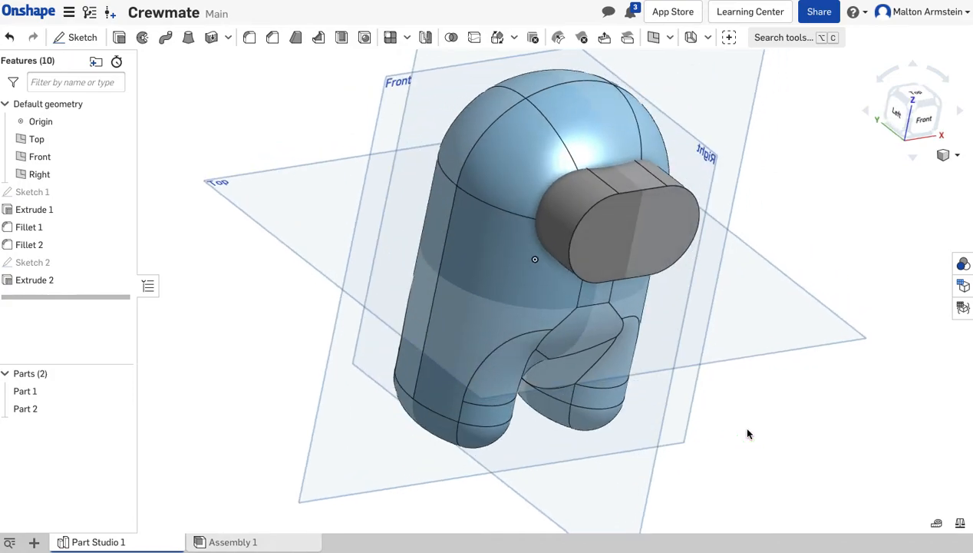
click(252, 45)
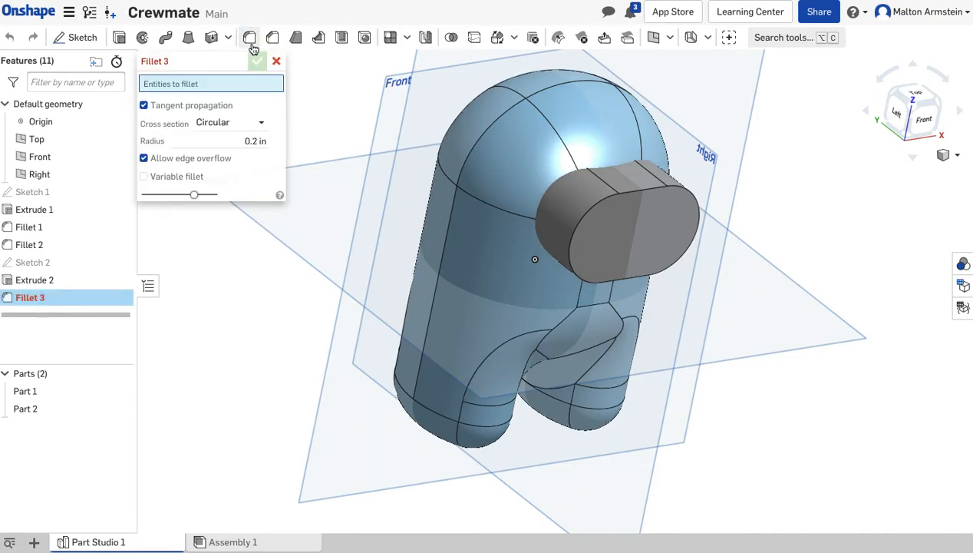
click(247, 143)
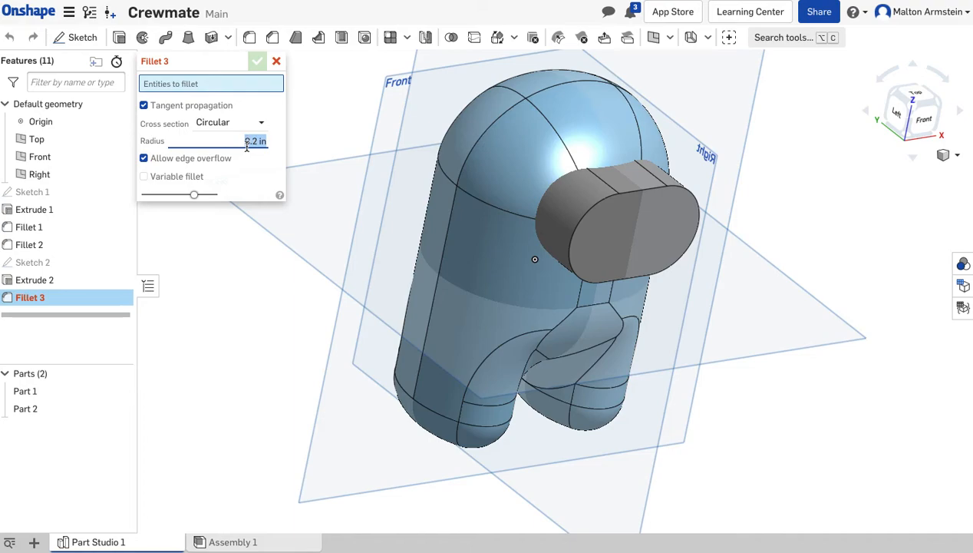
key(BackSpace)
text(.625)
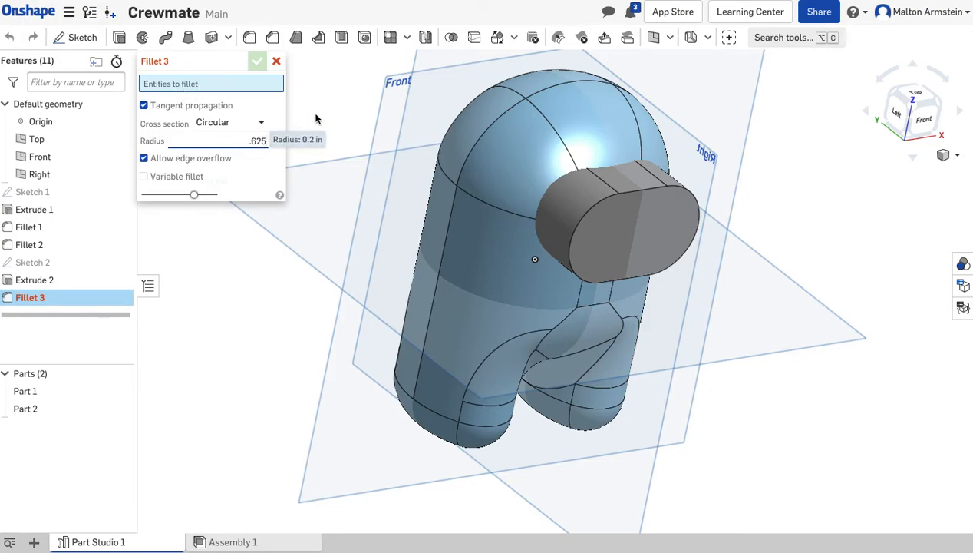
click(639, 252)
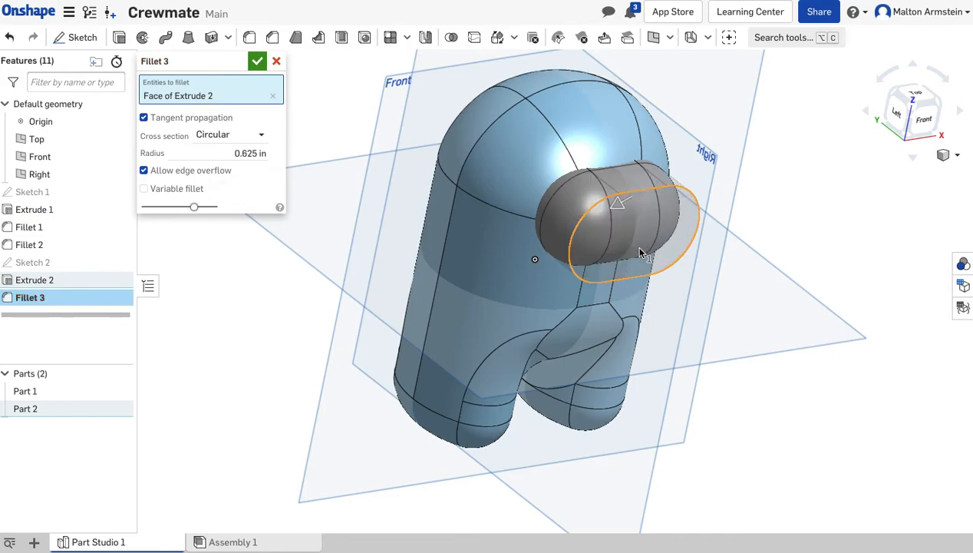
mouse_move(745, 297)
mouse_down()
mouse_move(789, 261)
mouse_move(782, 287)
mouse_move(760, 301)
mouse_up()
mouse_move(730, 398)
right_down()
mouse_move(750, 380)
mouse_move(793, 382)
mouse_move(712, 398)
right_up()
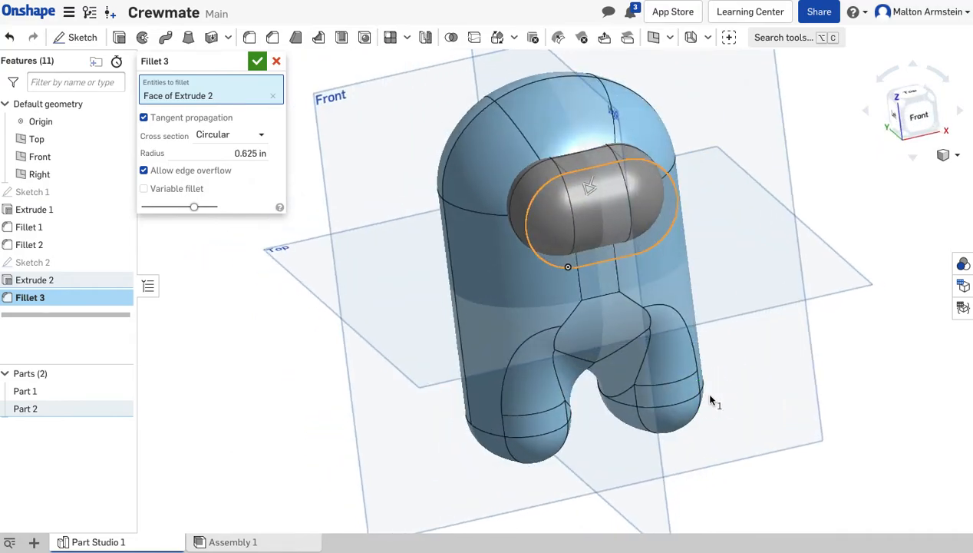
click(257, 62)
View the model from the back and sketch a center point rectangle about 2.5 by 1.36 in on the Front plane, centered above the head.
mouse_move(253, 341)
right_down()
mouse_move(317, 334)
mouse_move(292, 324)
mouse_move(262, 339)
mouse_move(237, 312)
mouse_move(191, 324)
mouse_move(294, 276)
mouse_move(289, 348)
mouse_move(254, 337)
mouse_move(256, 344)
right_up()
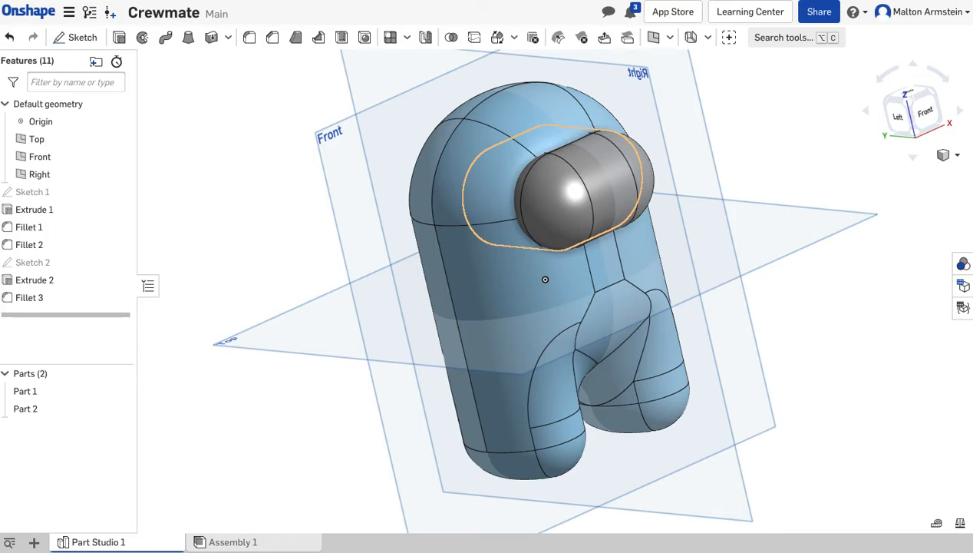
right_drag(265, 369, 350, 349)
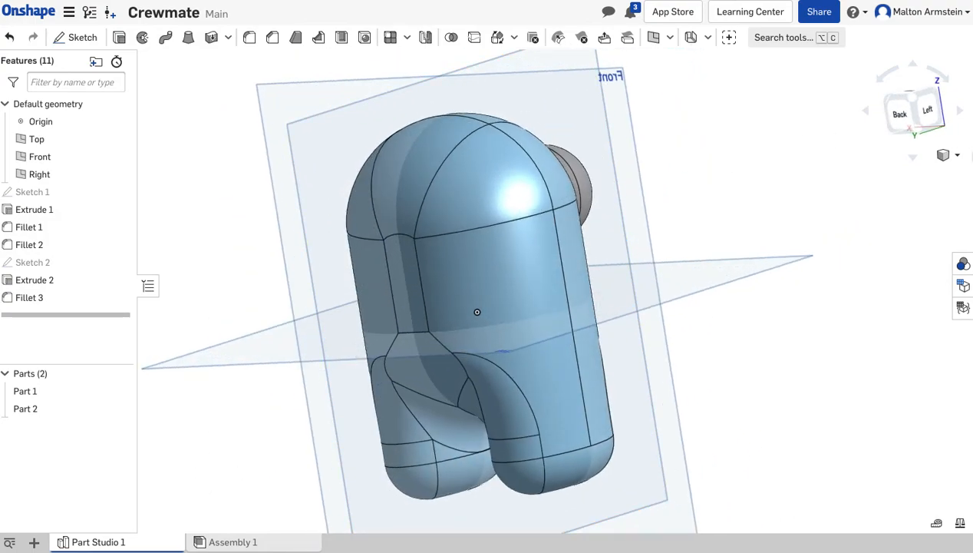
click(901, 119)
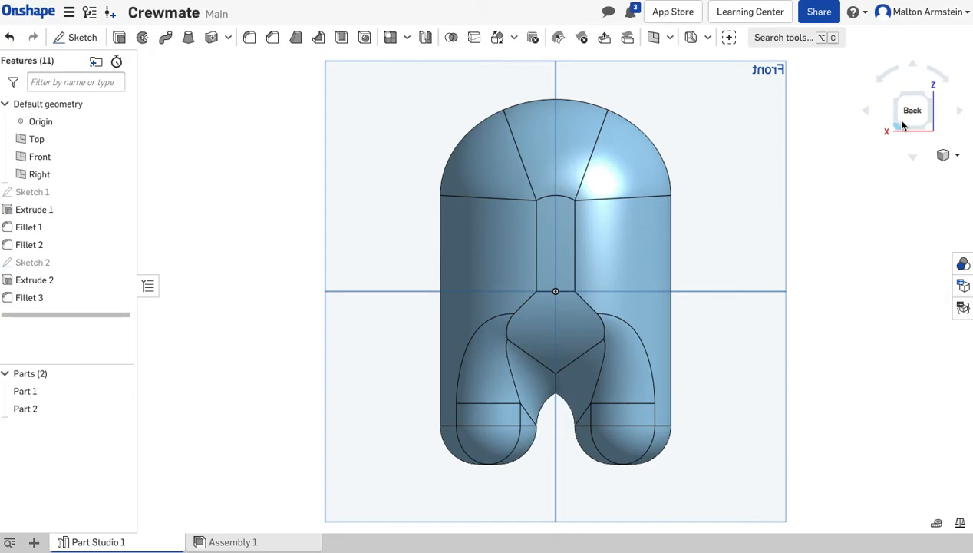
click(91, 36)
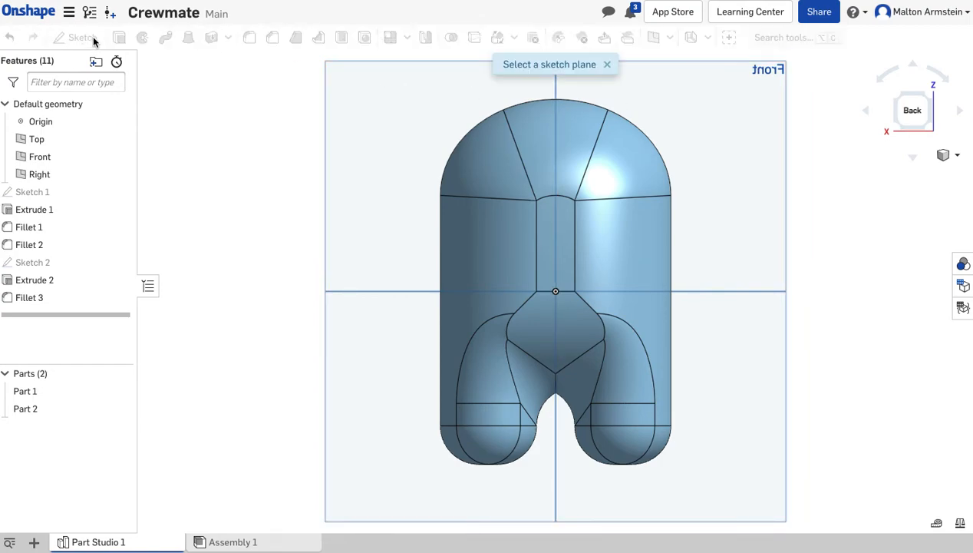
click(348, 123)
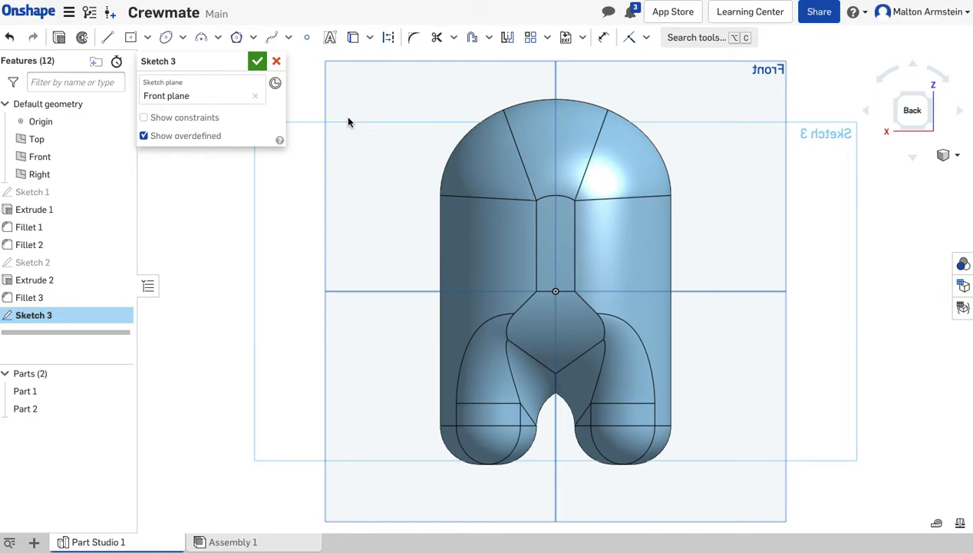
click(135, 41)
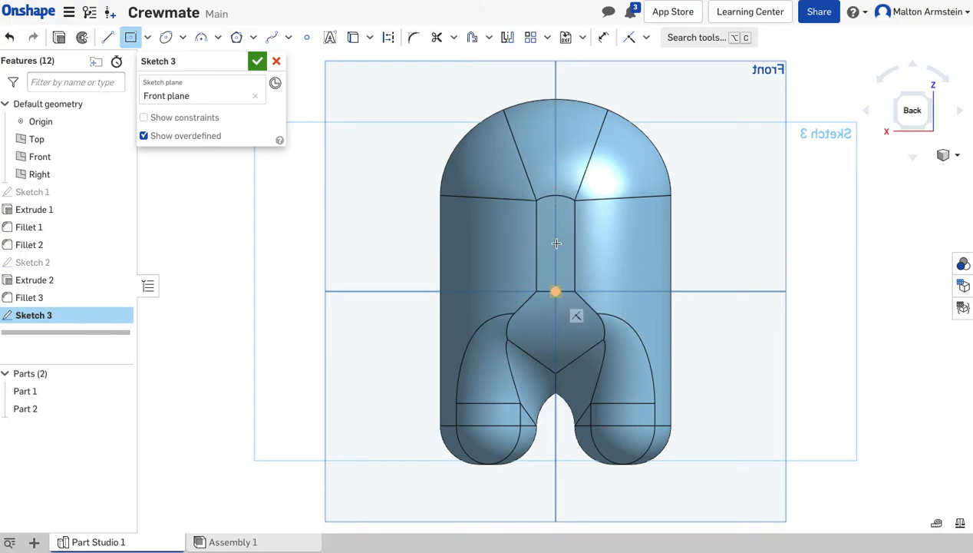
click(556, 82)
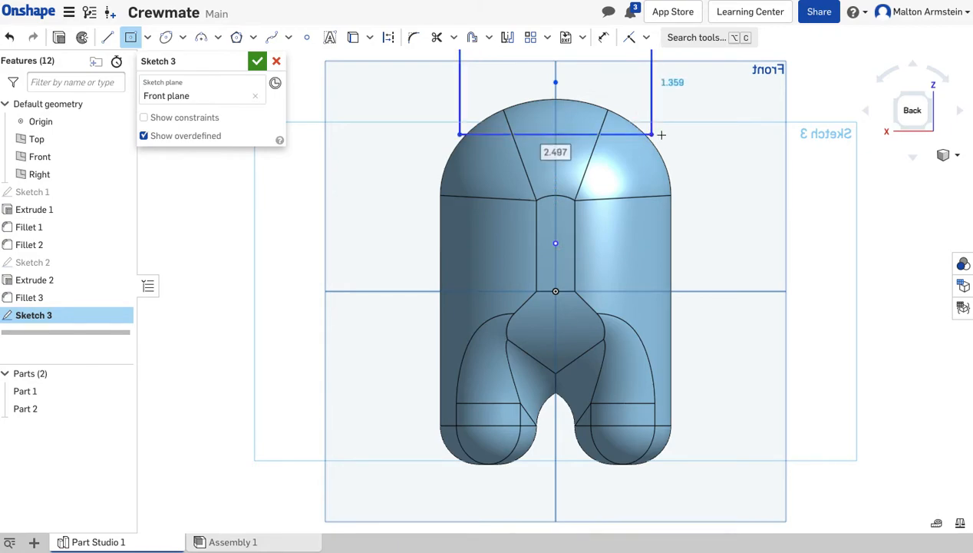
click(662, 135)
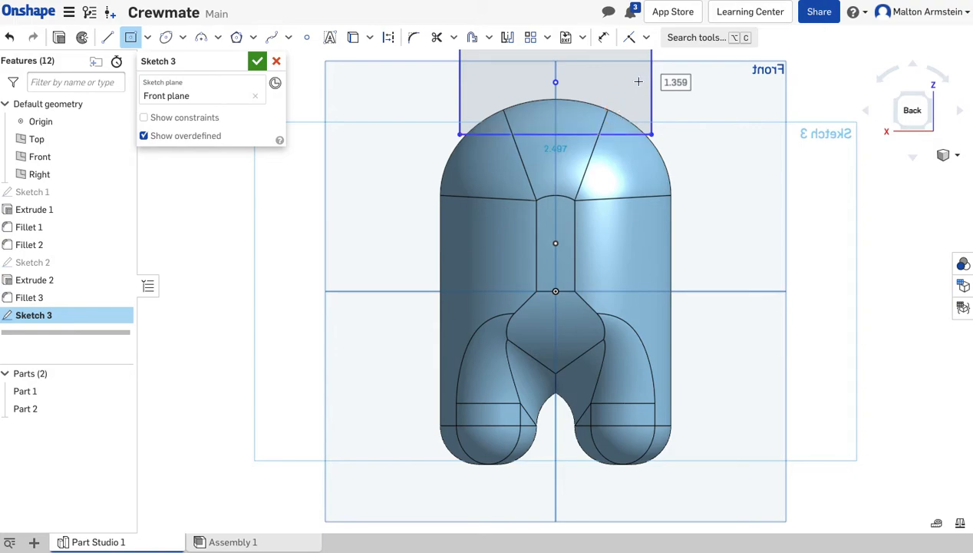
Dimension the rectangle on the back to 2 in high and 2.25 in wide.
click(603, 39)
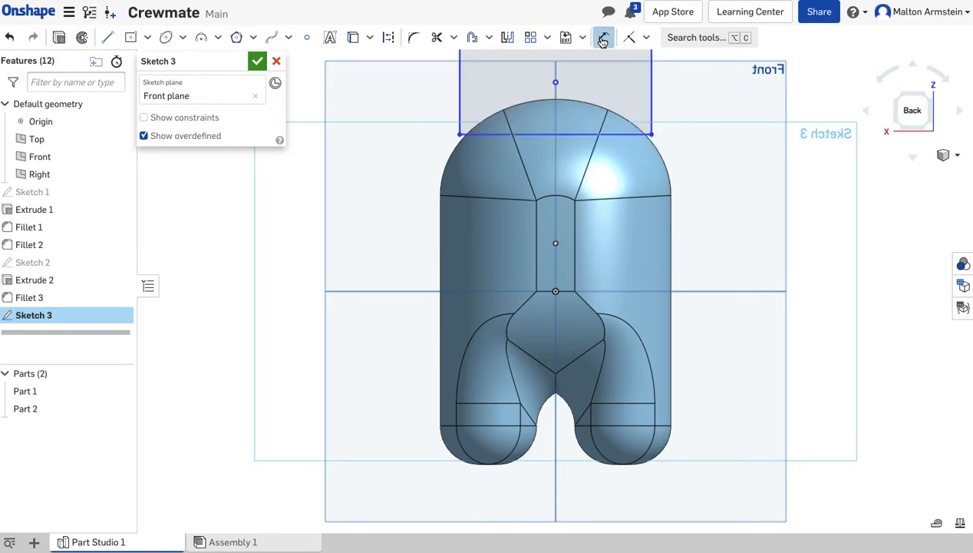
click(652, 100)
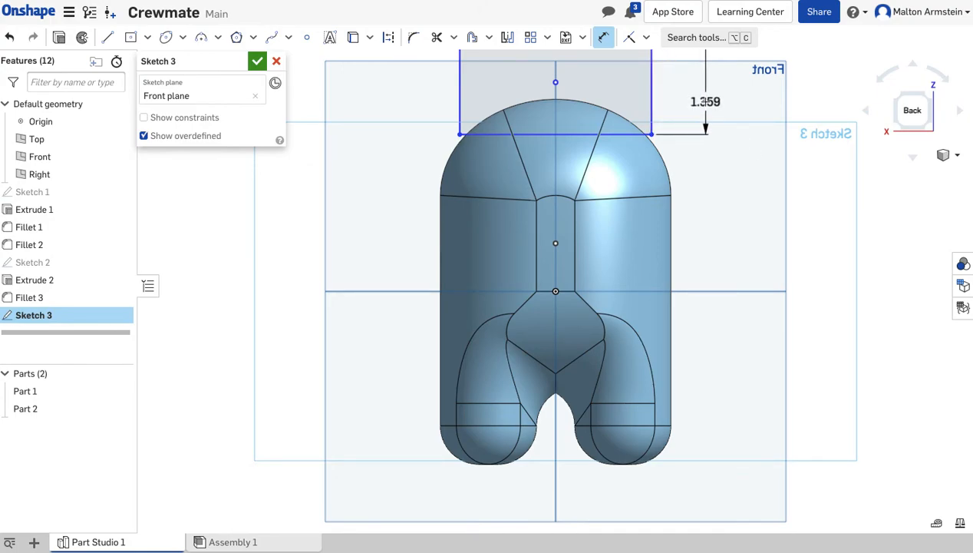
click(699, 100)
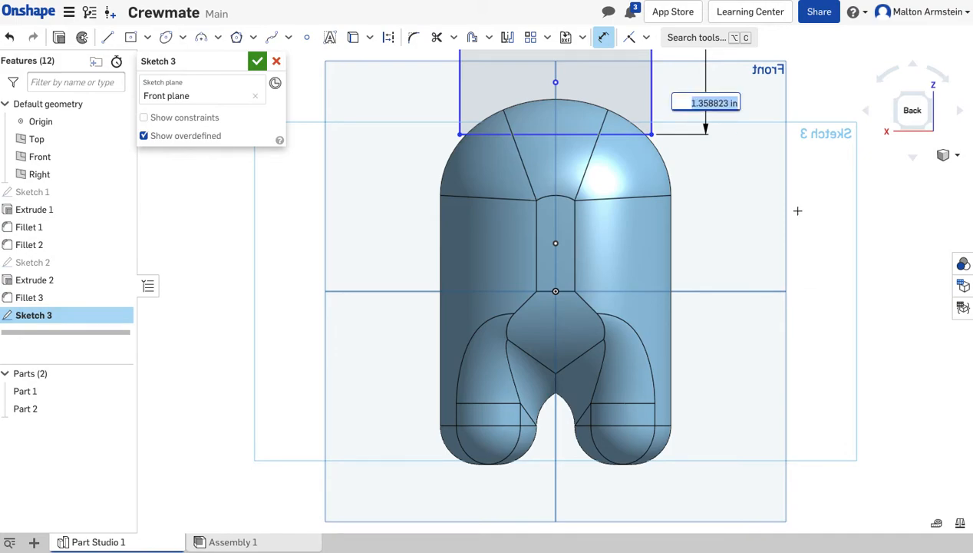
text(2)
key(Return)
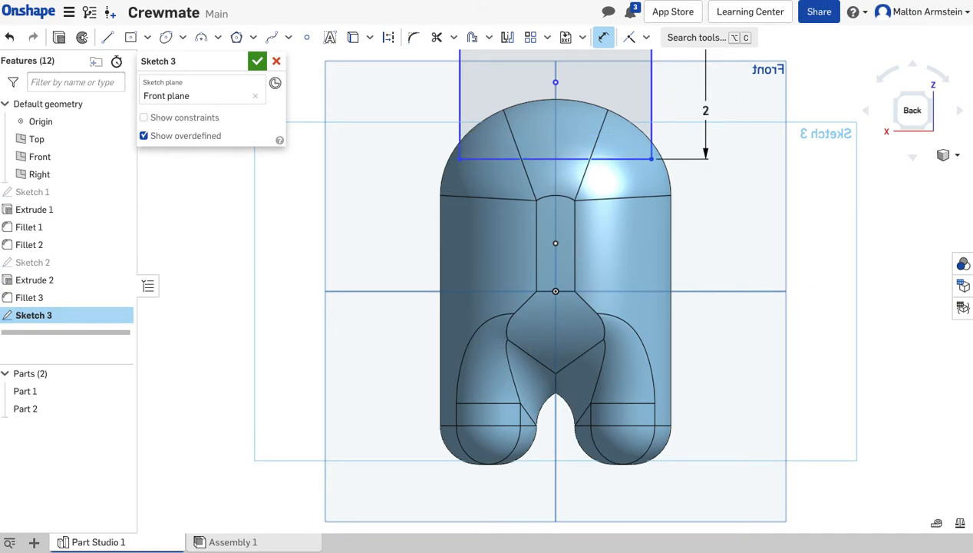
click(611, 158)
click(606, 226)
text(2)
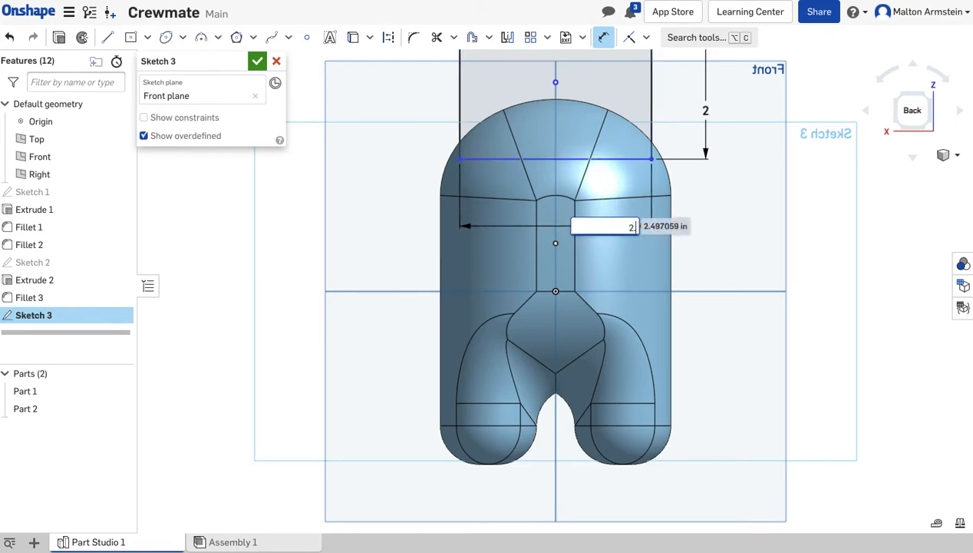
text(.25)
key(Return)
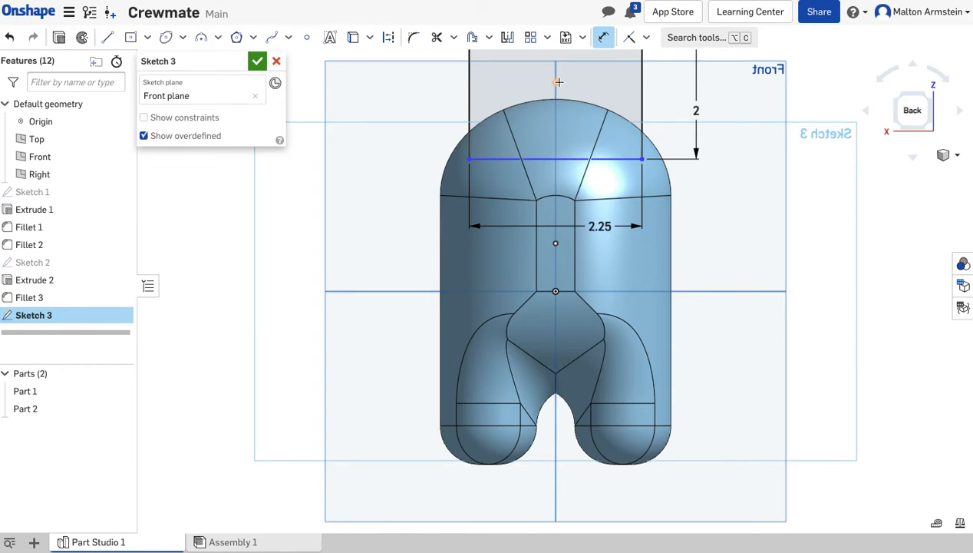
Set the vertical distance between the origin and the backpack rectangle's center point to 0.5 in.
click(557, 290)
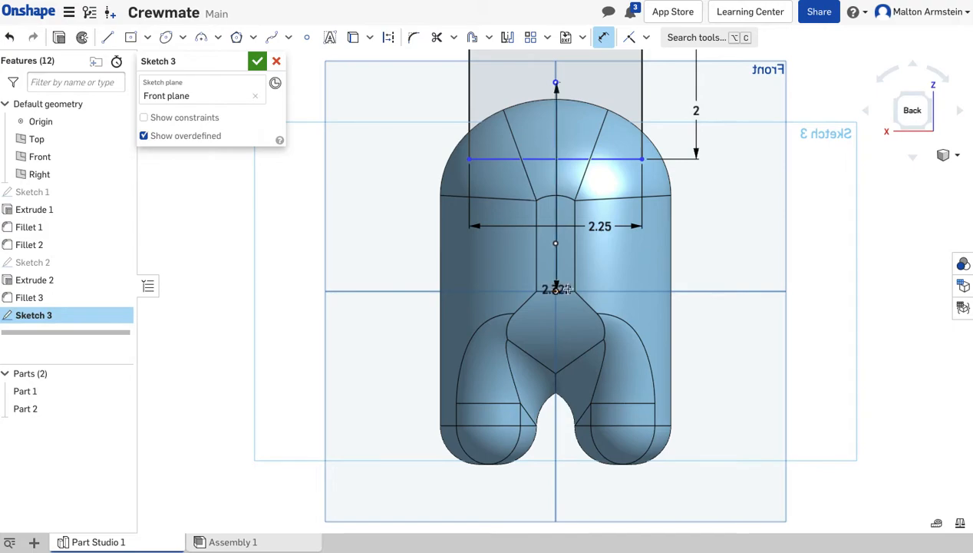
click(721, 222)
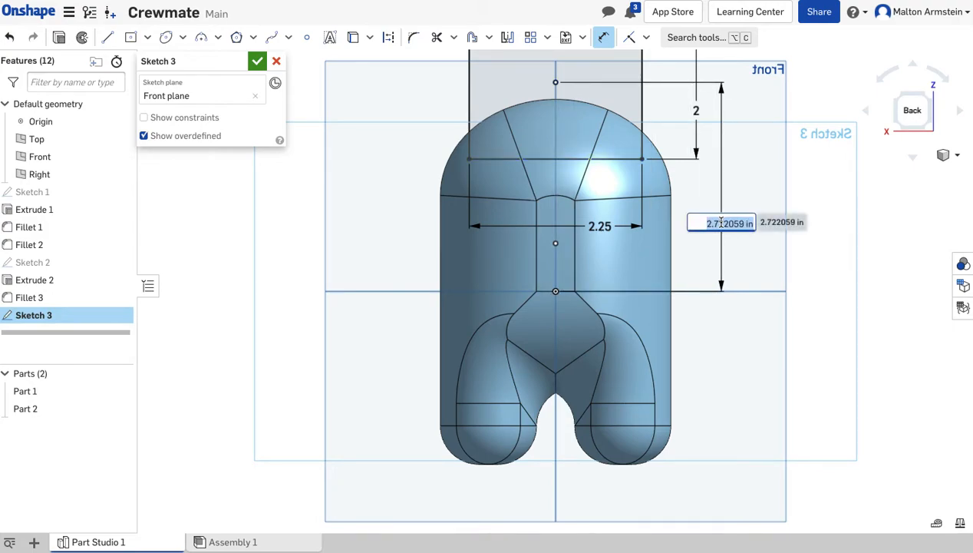
key(BackSpace)
text(.5)
key(Return)
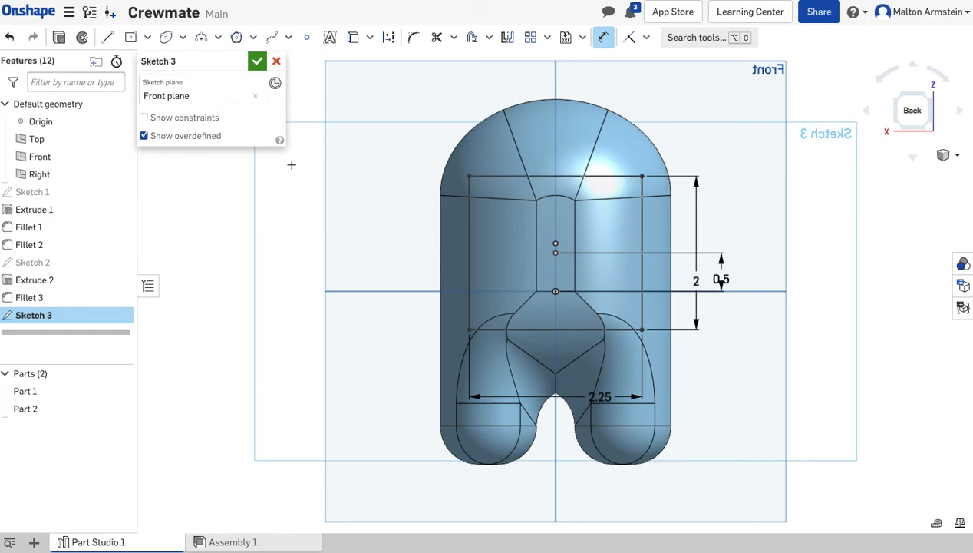
Extrude the rectangle as a new part out through the back of the body, reversing the direction, with a blind depth of 2 in.
click(61, 37)
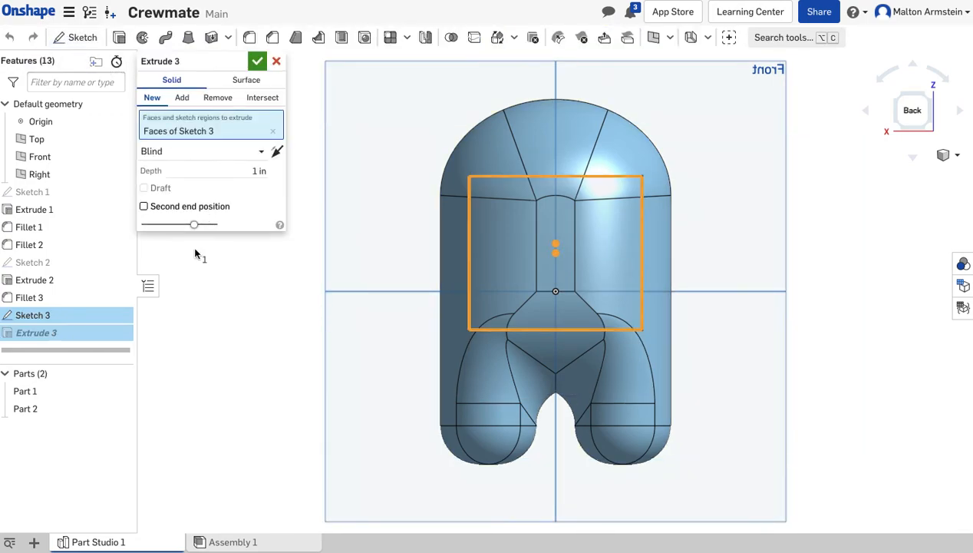
right_drag(318, 243, 378, 265)
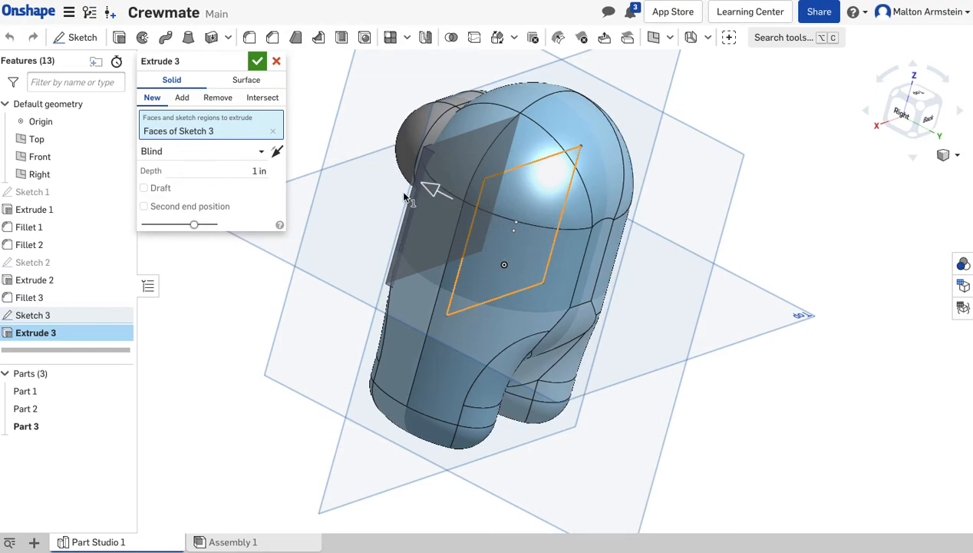
click(277, 152)
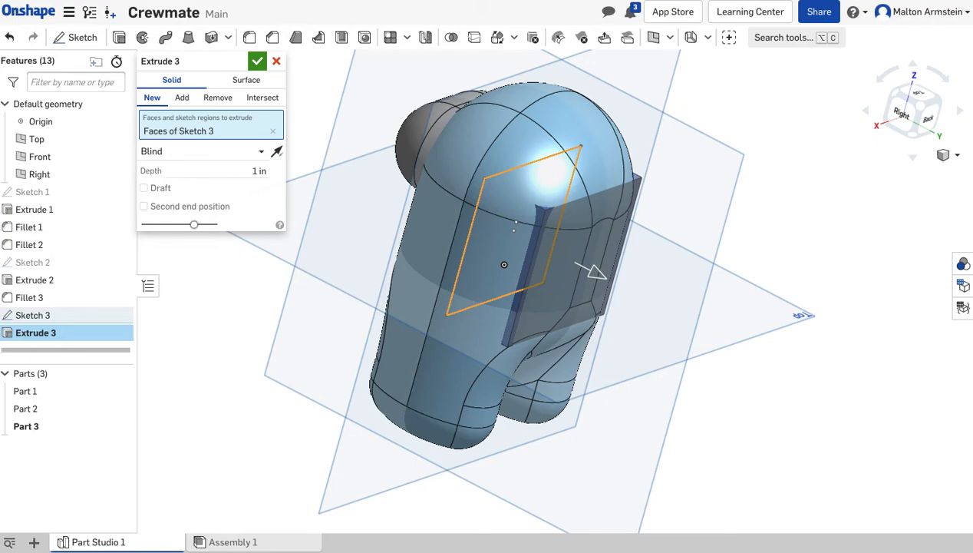
click(253, 172)
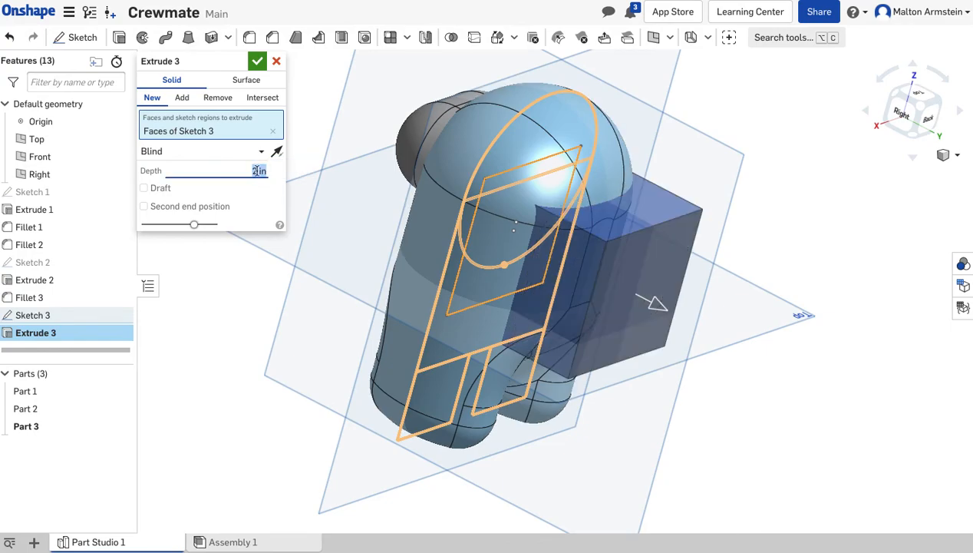
drag(240, 333, 264, 332)
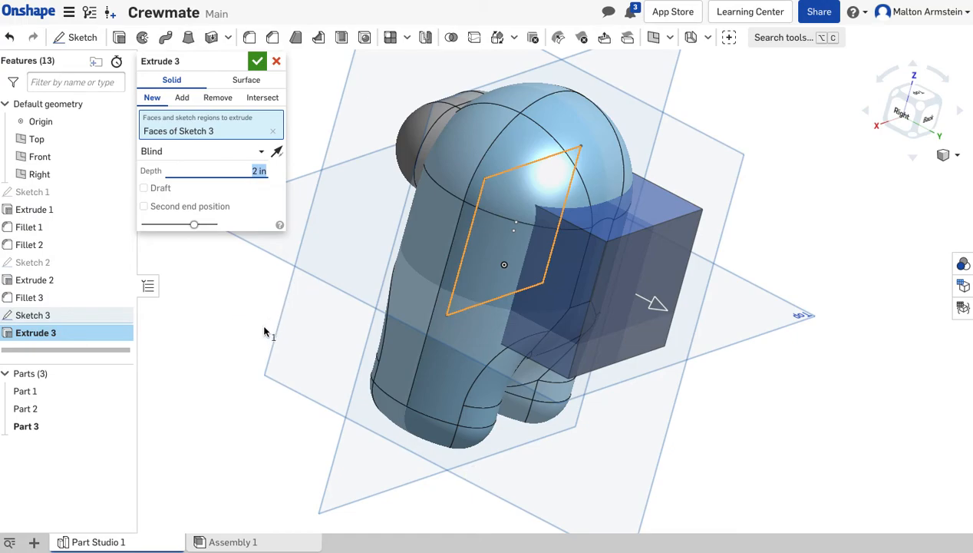
click(258, 60)
Fillet the backpack's top, side, back and bottom faces with a 0.25 in radius.
right_drag(202, 327, 173, 337)
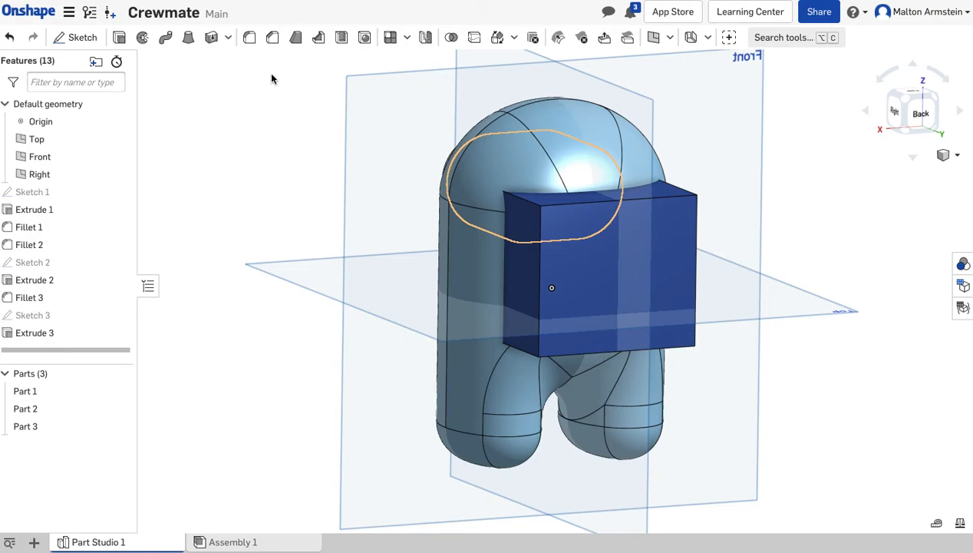
click(249, 37)
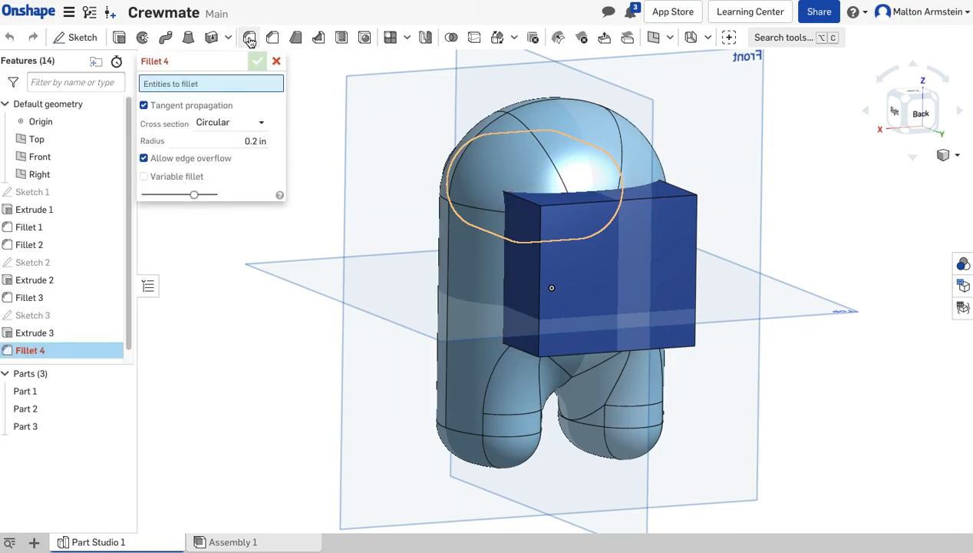
click(252, 142)
key(BackSpace)
key(Return)
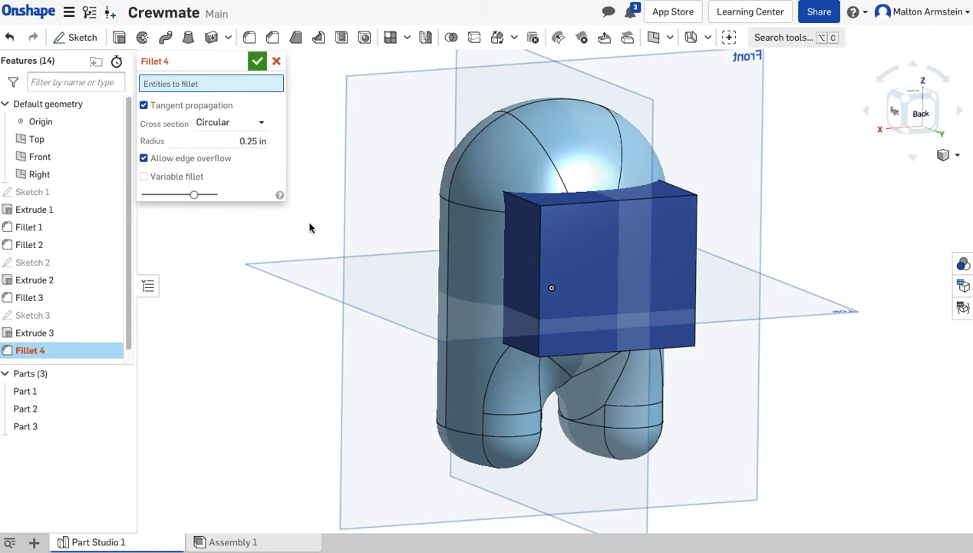
mouse_move(299, 318)
right_down()
mouse_move(332, 315)
mouse_move(314, 325)
right_up()
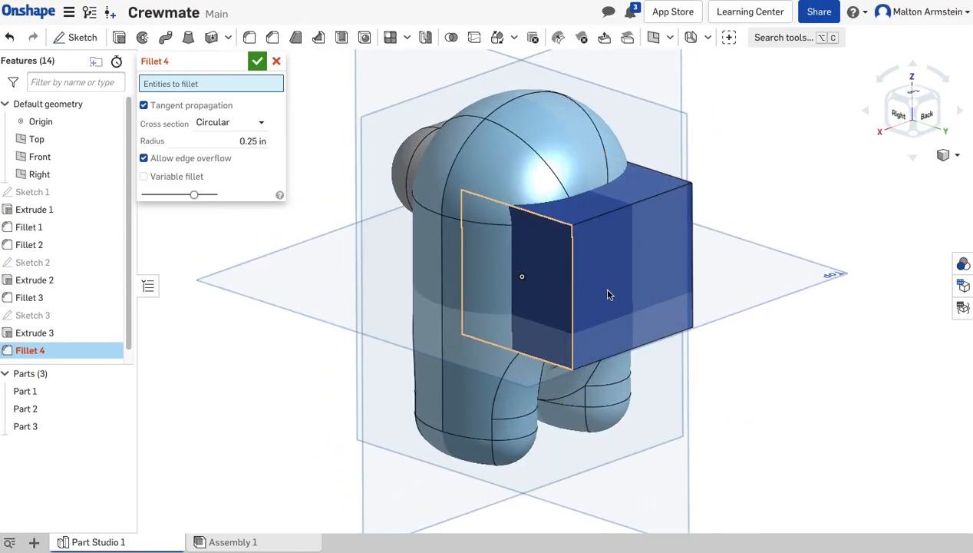
click(580, 211)
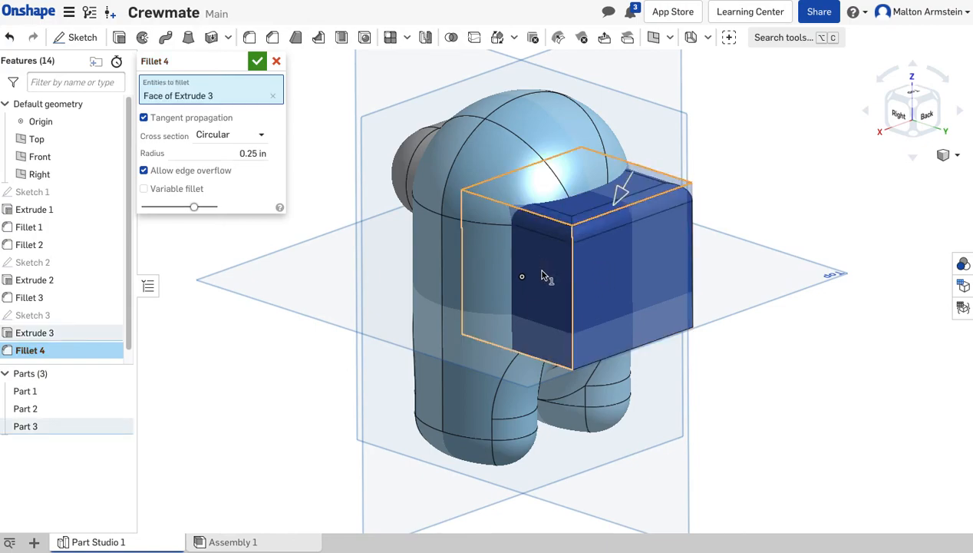
click(543, 275)
click(621, 274)
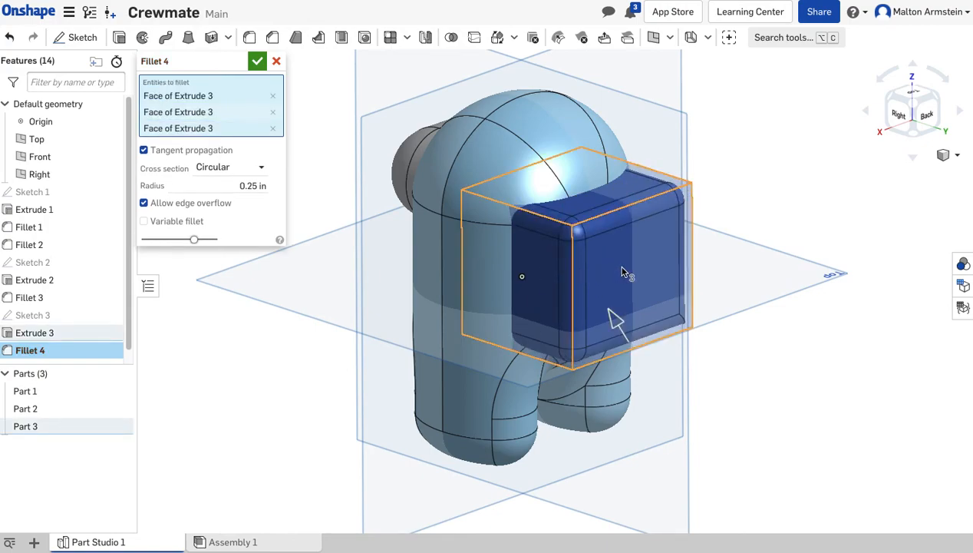
mouse_move(728, 358)
right_down()
mouse_move(707, 339)
mouse_move(626, 331)
mouse_move(632, 314)
mouse_move(597, 303)
right_up()
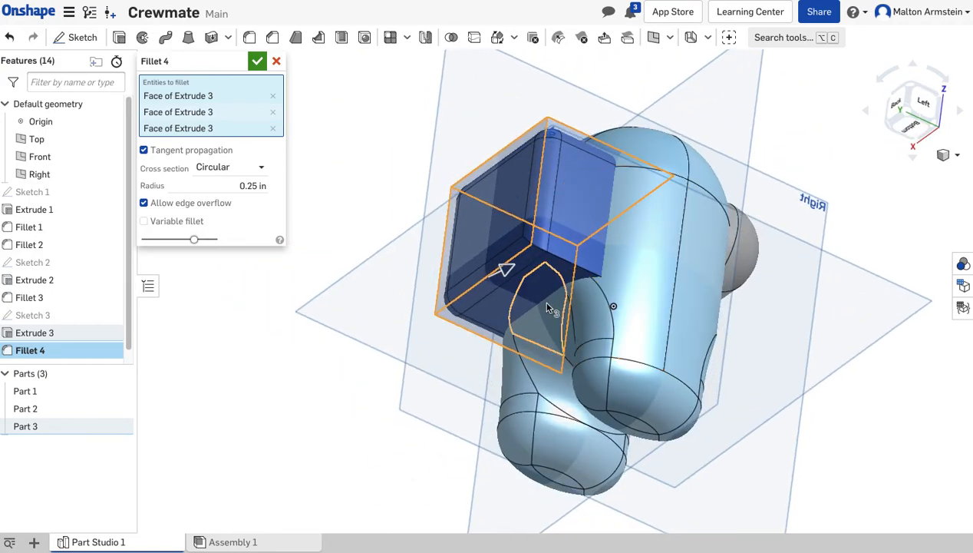
click(507, 294)
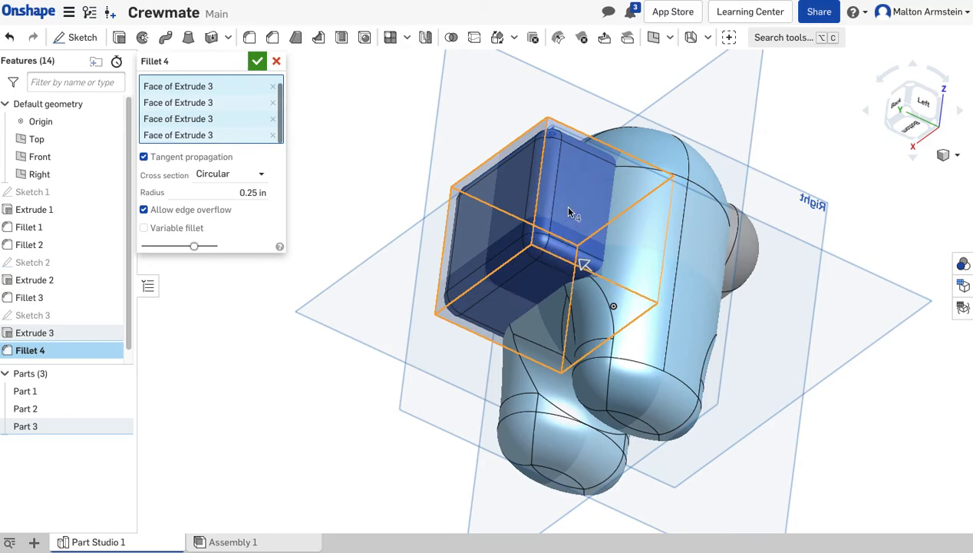
mouse_move(334, 384)
right_down()
mouse_move(400, 464)
mouse_move(469, 398)
mouse_move(490, 443)
mouse_move(411, 432)
mouse_move(337, 456)
mouse_move(429, 465)
mouse_move(472, 454)
right_up()
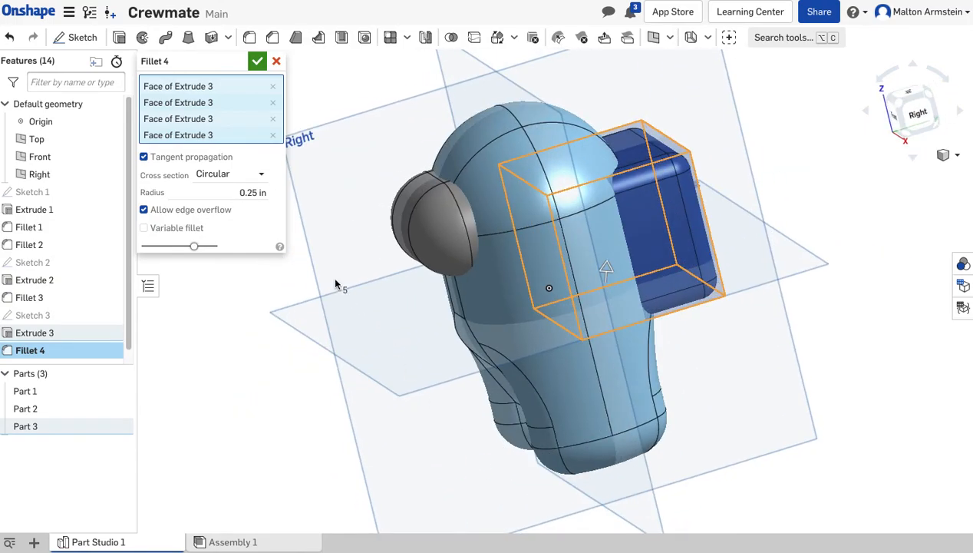
click(257, 61)
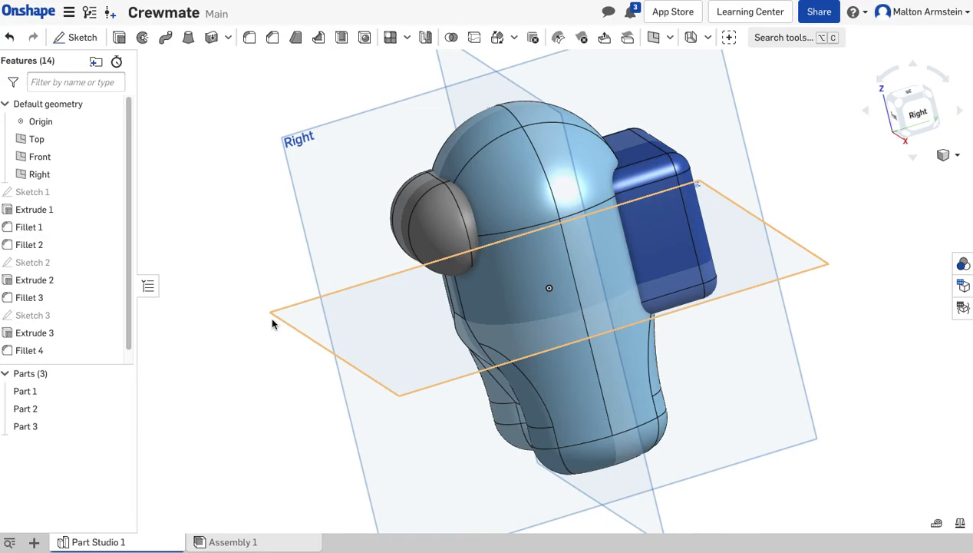
Hide the origin and the Top, Front and Right planes.
drag(257, 359, 282, 350)
mouse_move(249, 376)
right_down()
mouse_move(256, 332)
mouse_move(220, 327)
mouse_move(216, 339)
mouse_move(252, 274)
mouse_move(246, 329)
mouse_move(269, 391)
mouse_move(269, 367)
mouse_move(211, 355)
mouse_move(254, 354)
mouse_move(270, 339)
mouse_move(232, 357)
mouse_move(280, 361)
mouse_move(260, 361)
right_up()
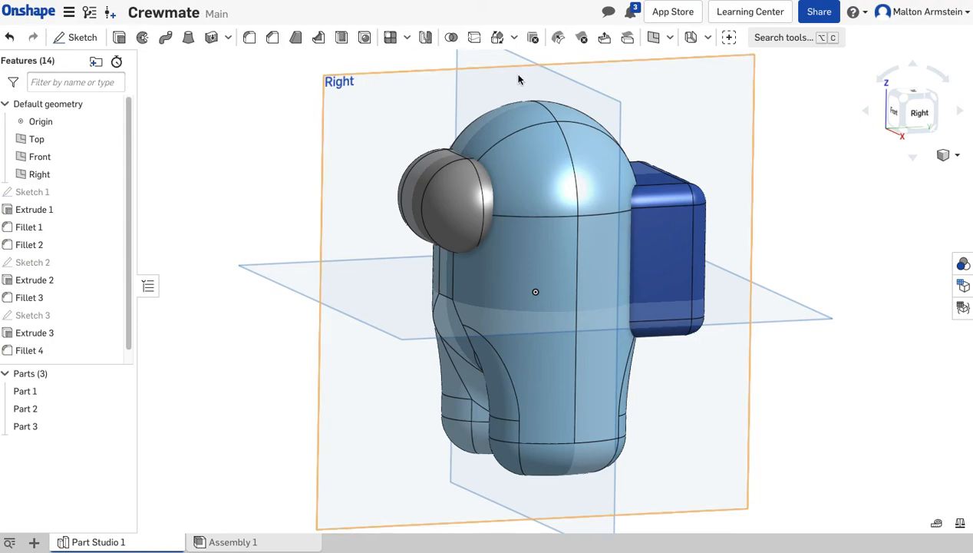
mouse_move(269, 225)
right_down()
mouse_move(263, 212)
mouse_move(279, 222)
right_up()
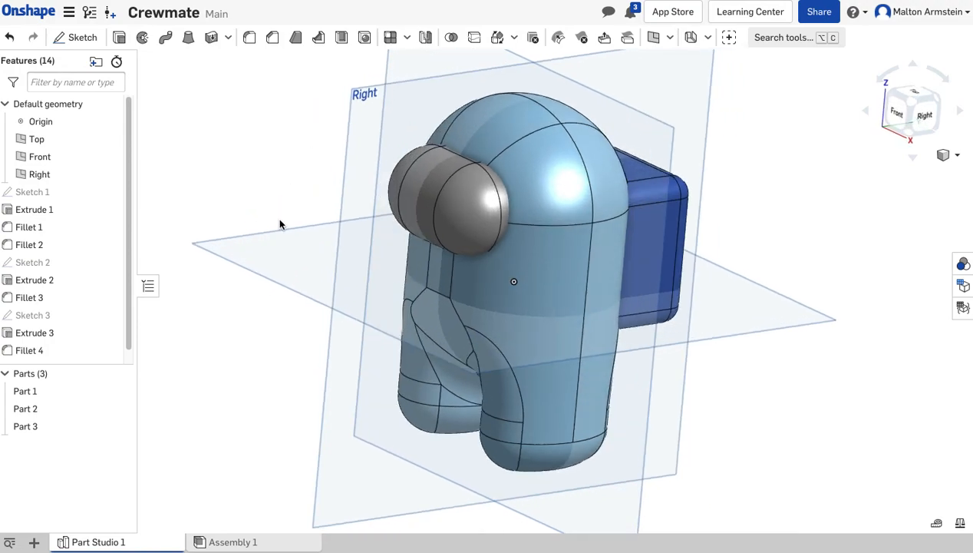
click(110, 121)
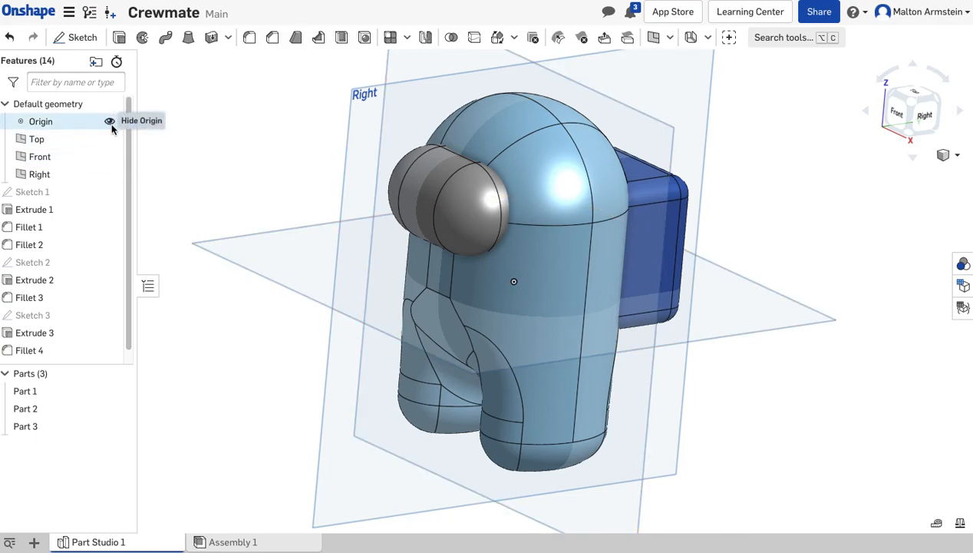
click(109, 139)
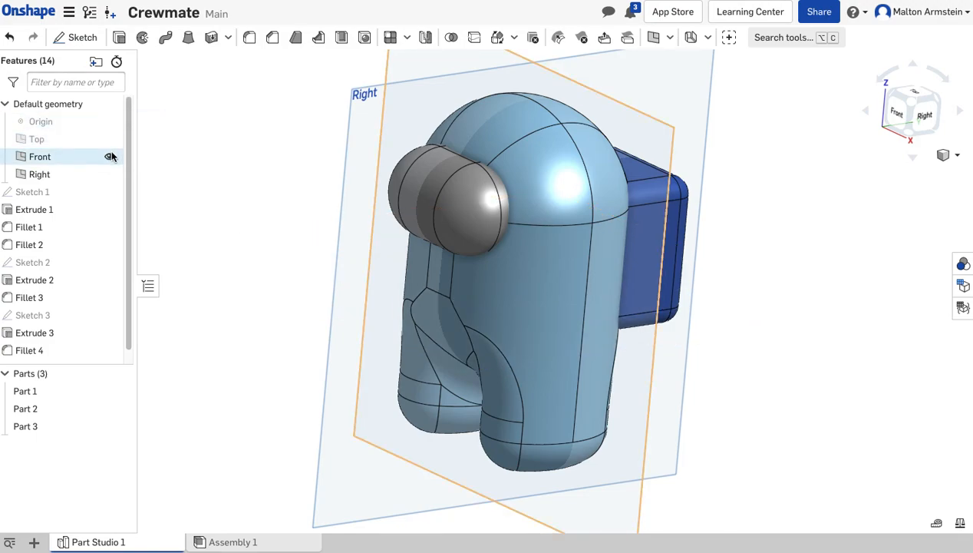
click(110, 157)
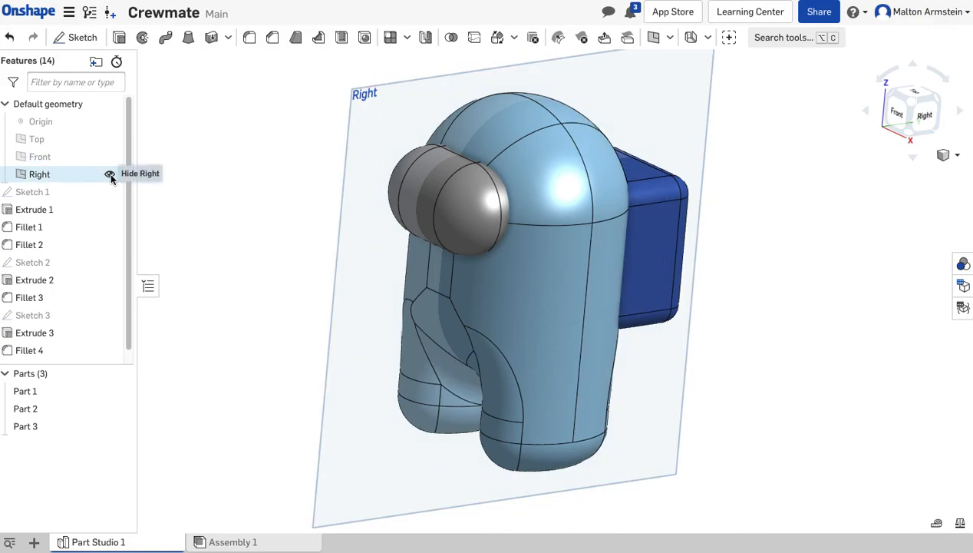
click(110, 174)
Display the model shaded without edges.
click(239, 261)
right_drag(239, 261, 259, 322)
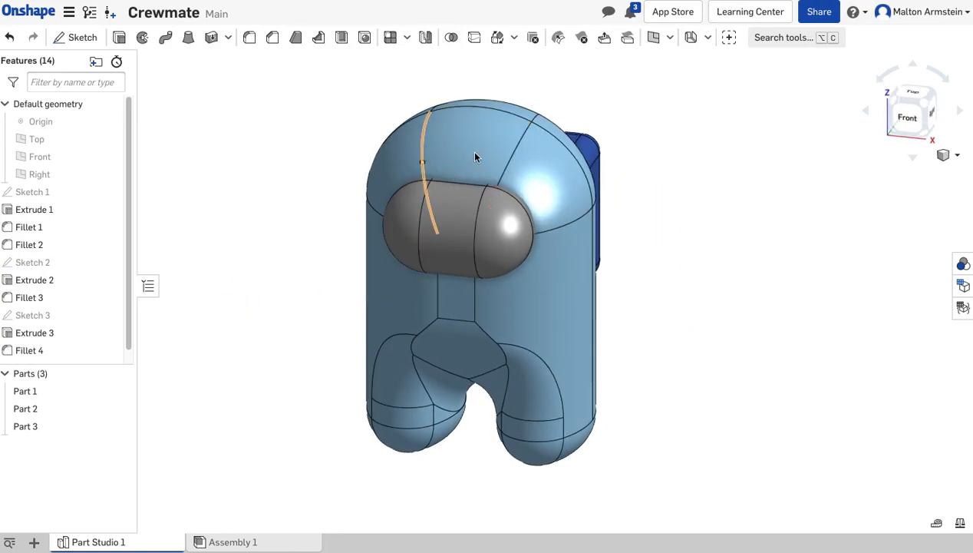
right_drag(693, 325, 668, 364)
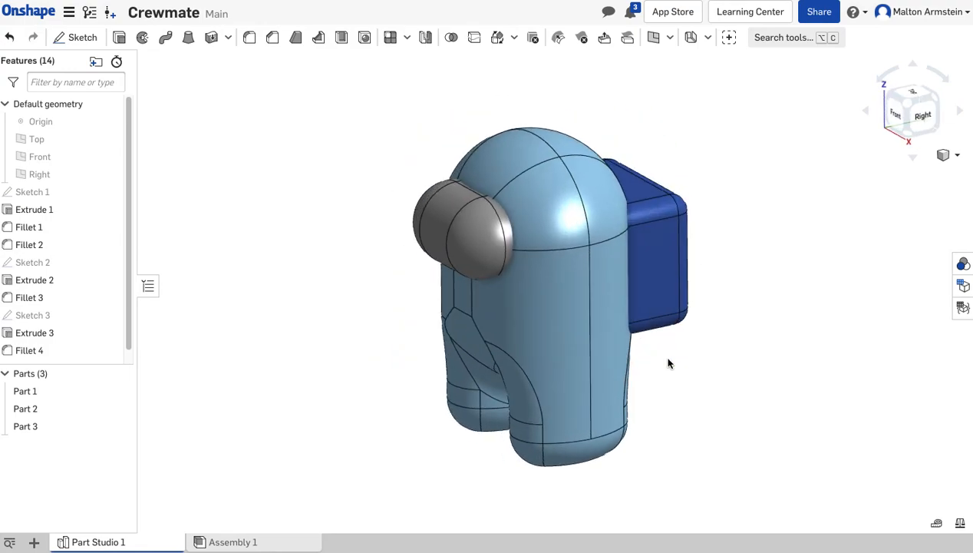
click(956, 160)
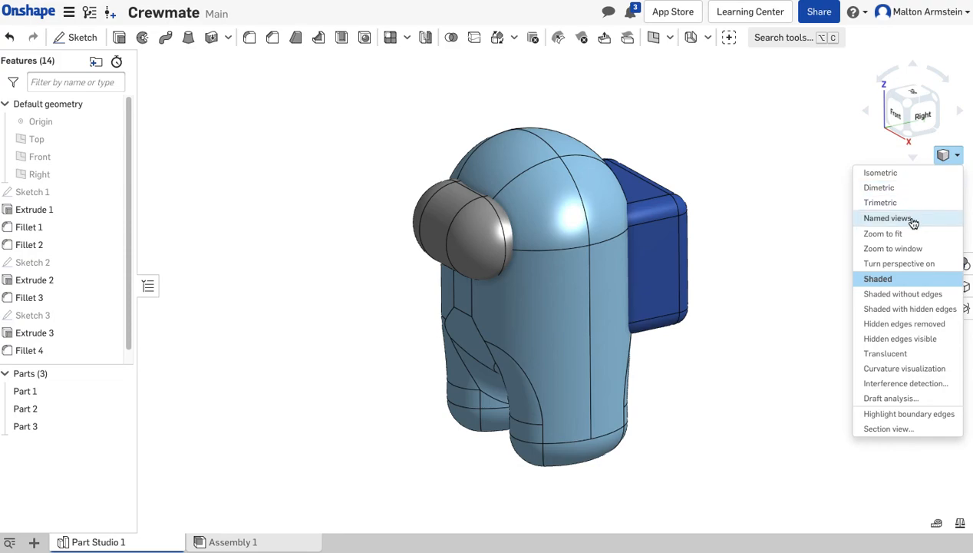
click(896, 300)
mouse_move(739, 370)
right_down()
mouse_move(710, 339)
mouse_move(673, 356)
mouse_move(717, 367)
mouse_move(780, 361)
mouse_move(837, 404)
mouse_move(845, 424)
mouse_move(776, 386)
mouse_move(708, 367)
mouse_move(691, 324)
mouse_move(690, 341)
mouse_move(761, 365)
mouse_move(728, 361)
mouse_move(709, 387)
mouse_move(735, 376)
right_up()
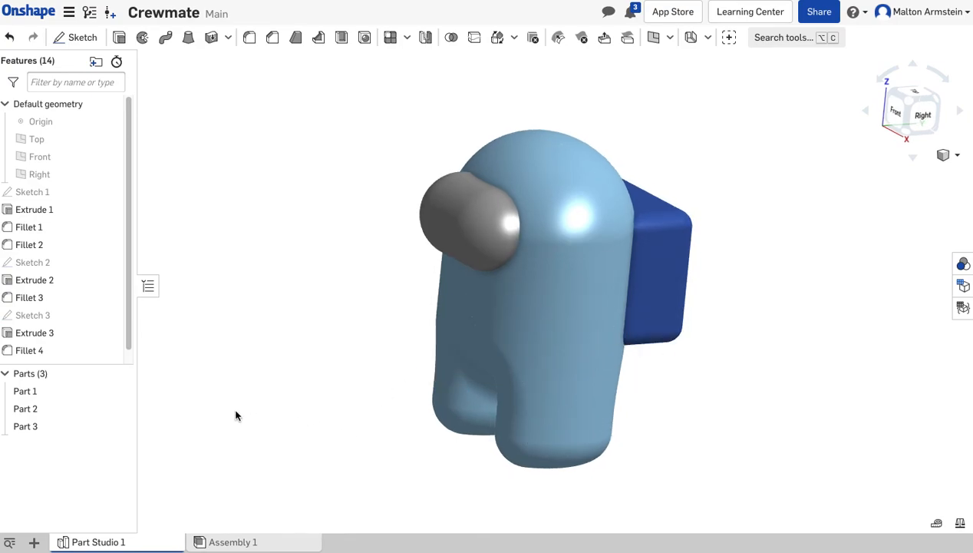
Change the appearance of the body, Part 1, to red FF0000.
right_click(81, 390)
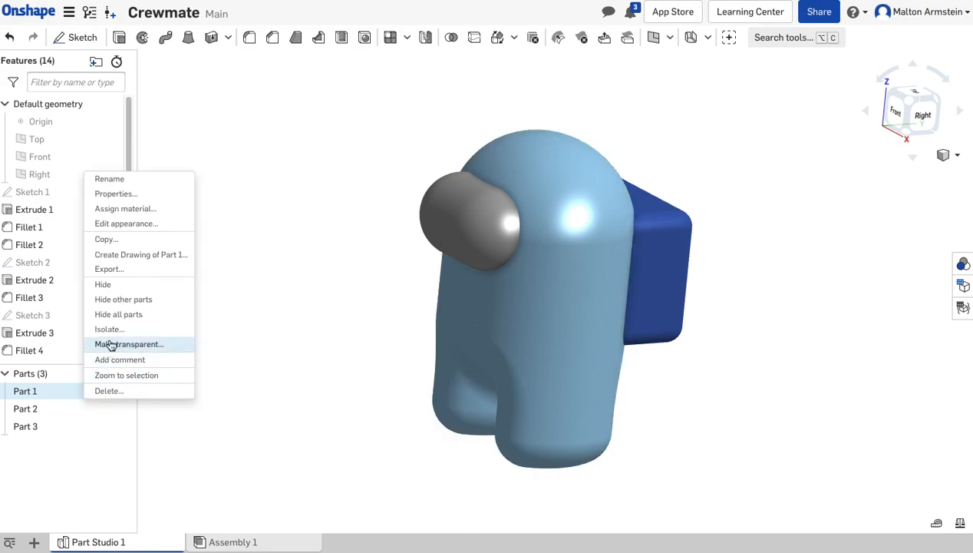
click(156, 224)
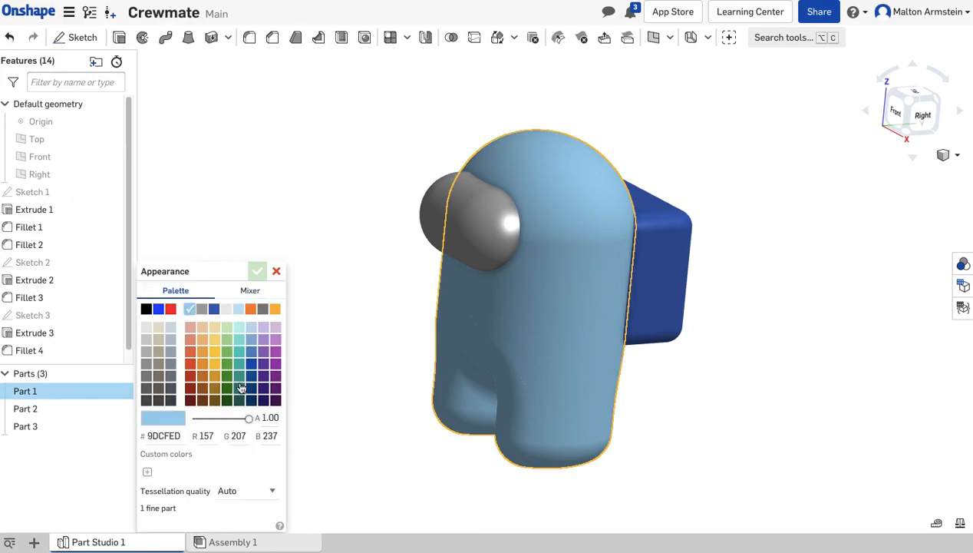
click(229, 353)
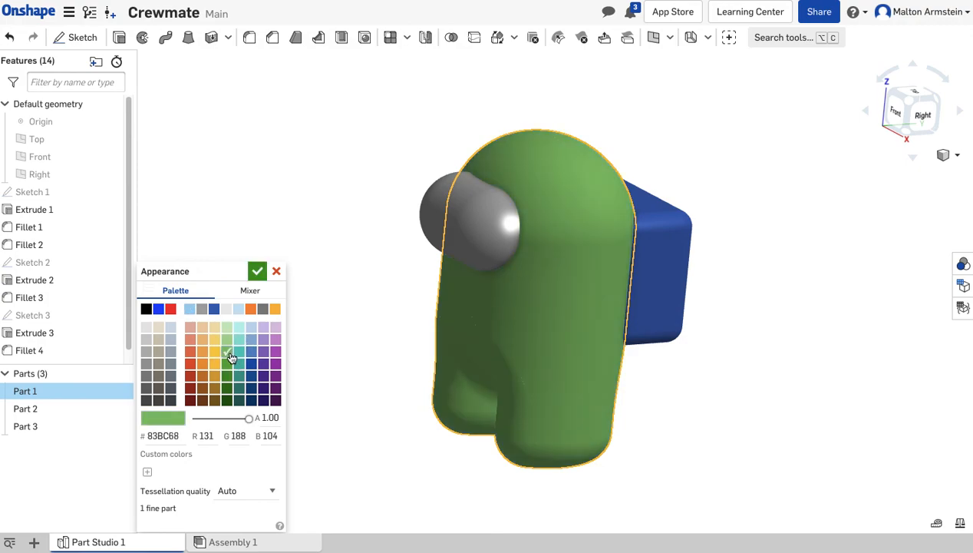
click(171, 310)
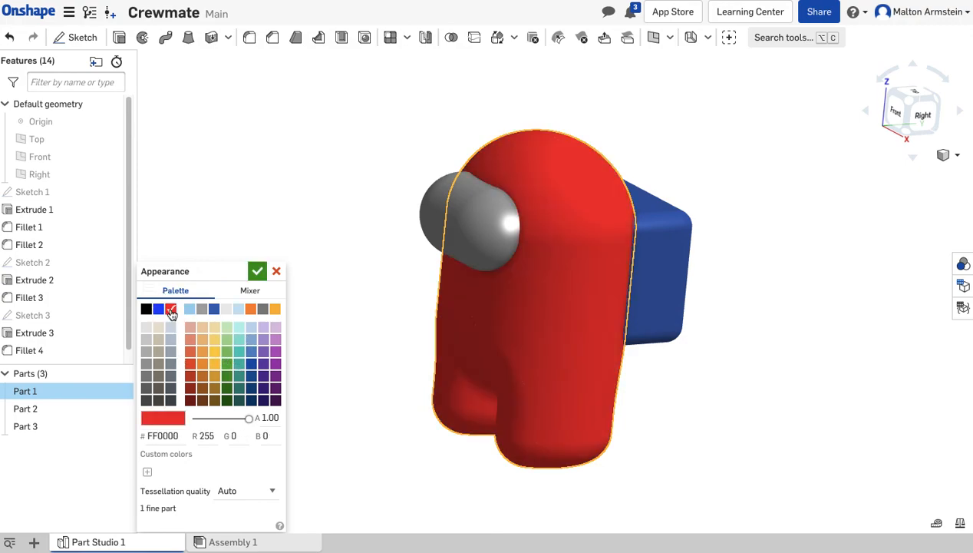
click(257, 272)
Change the appearance of the visor, Part 2, to light blue 9DCFED.
click(74, 408)
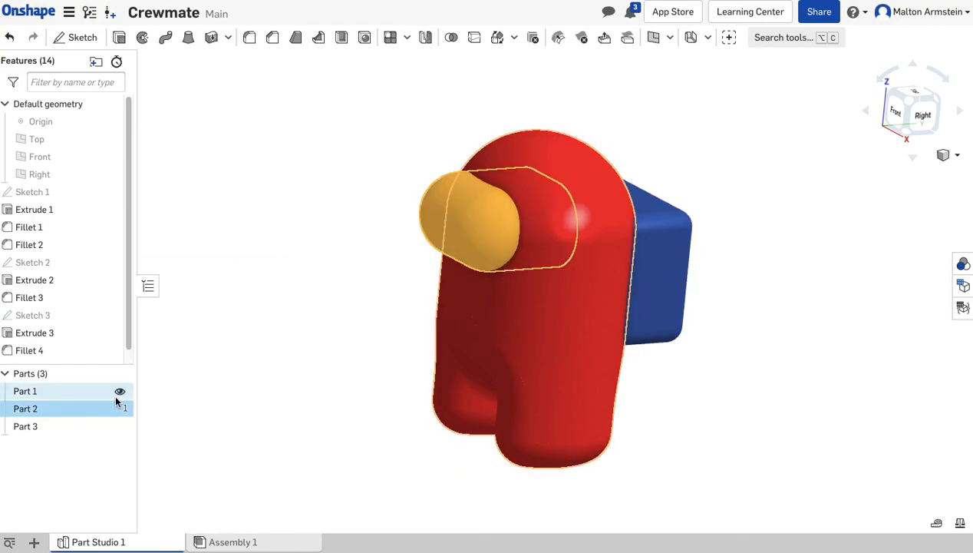
right_click(101, 407)
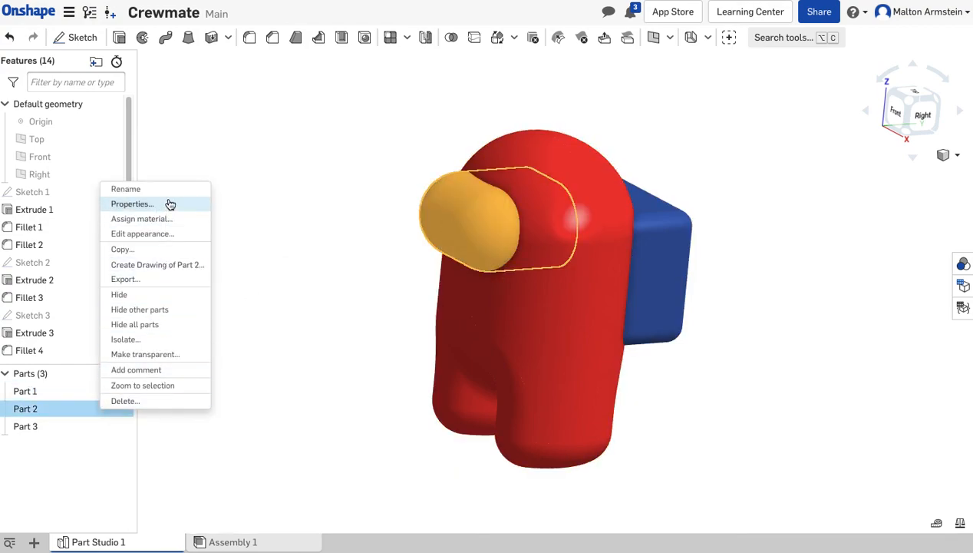
click(168, 237)
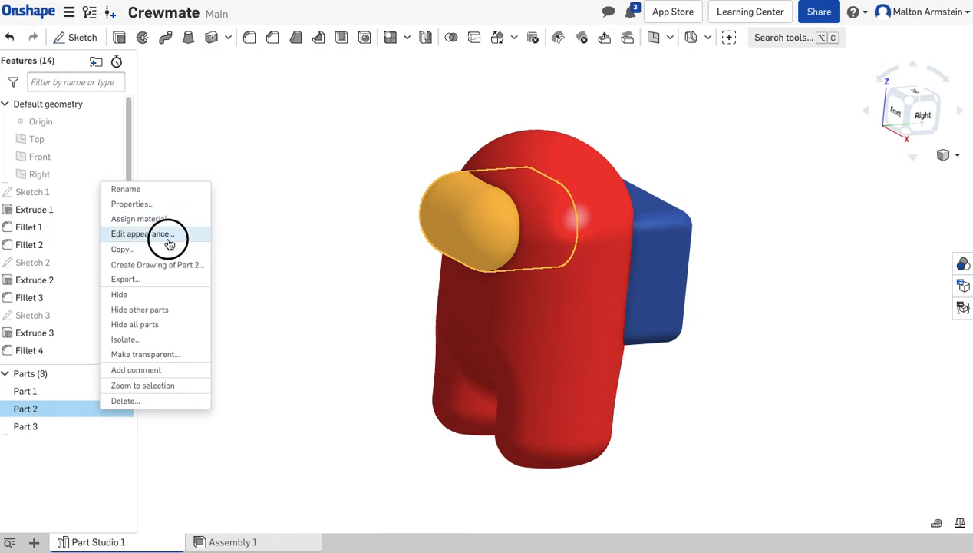
click(191, 309)
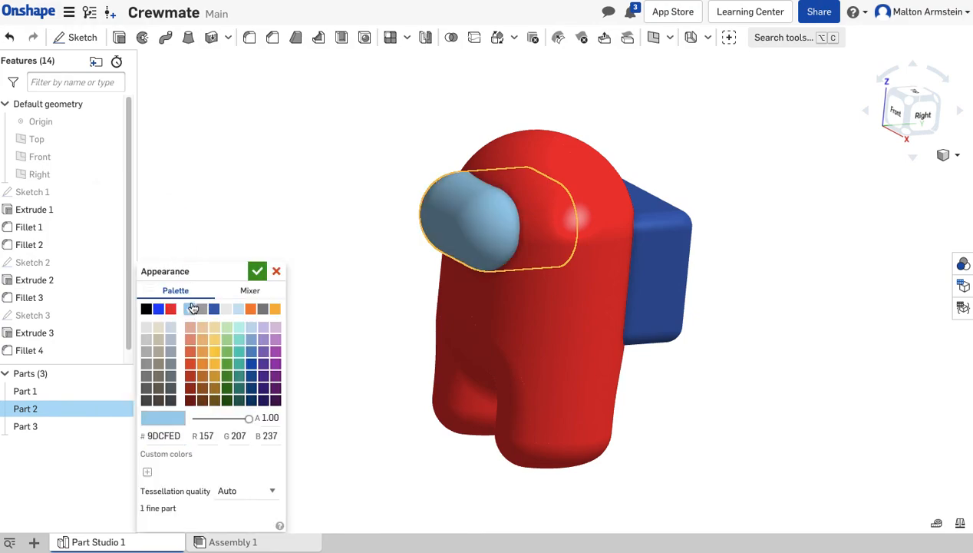
click(250, 268)
Change the appearance of the backpack, Part 3, to dark red BA401B.
click(66, 427)
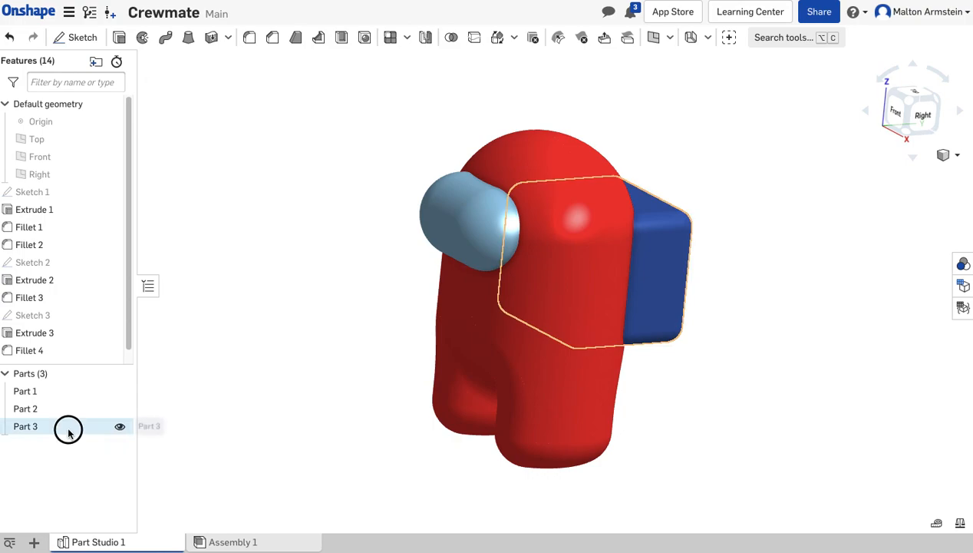
right_click(66, 430)
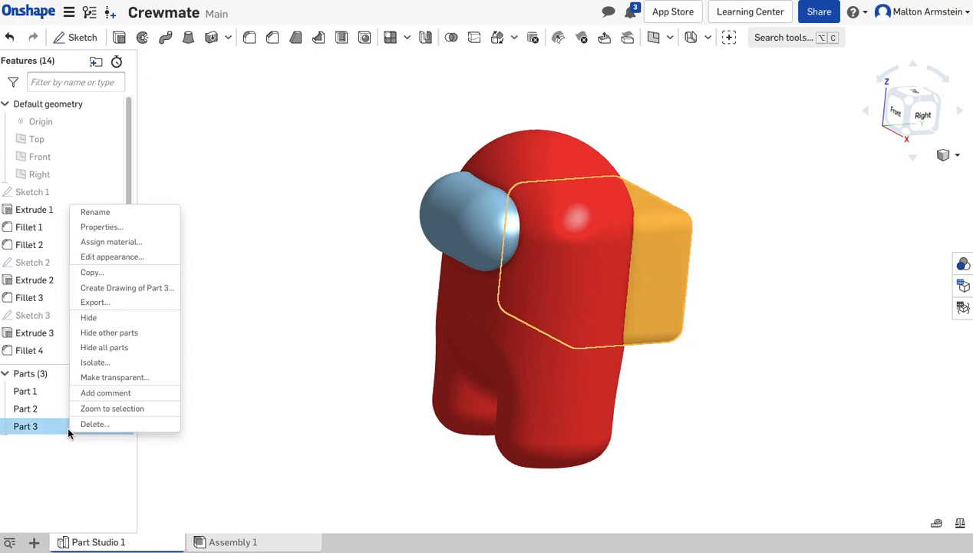
click(142, 260)
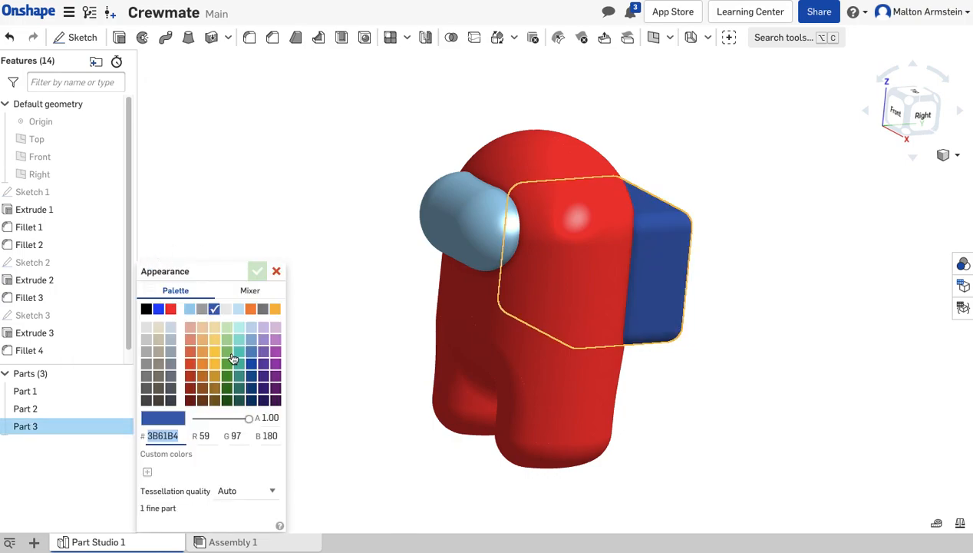
click(193, 376)
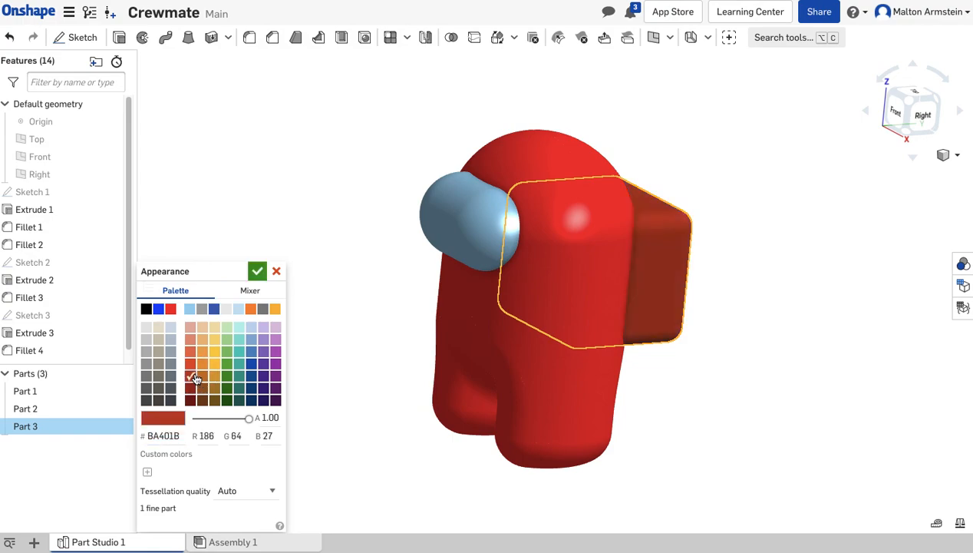
click(257, 271)
click(309, 343)
right_drag(309, 343, 270, 418)
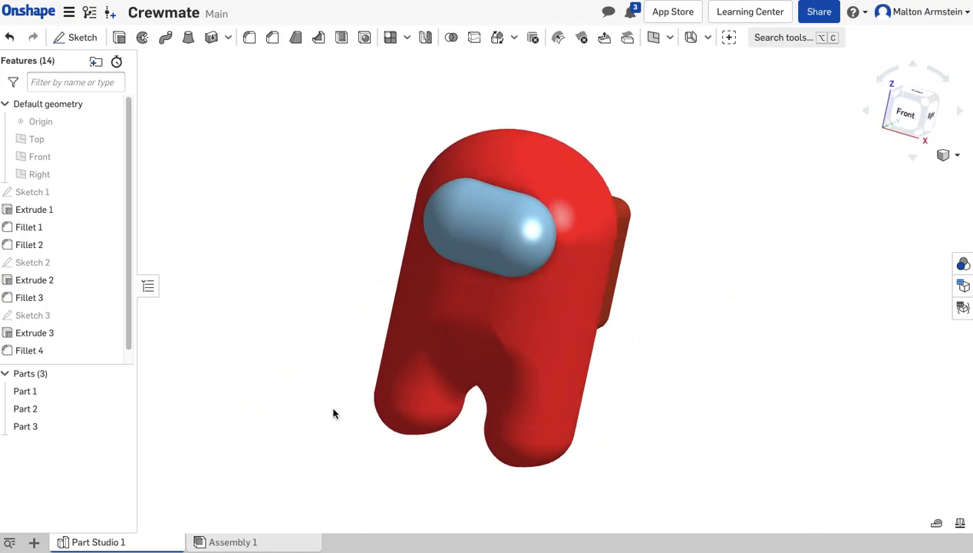
right_drag(659, 385, 620, 376)
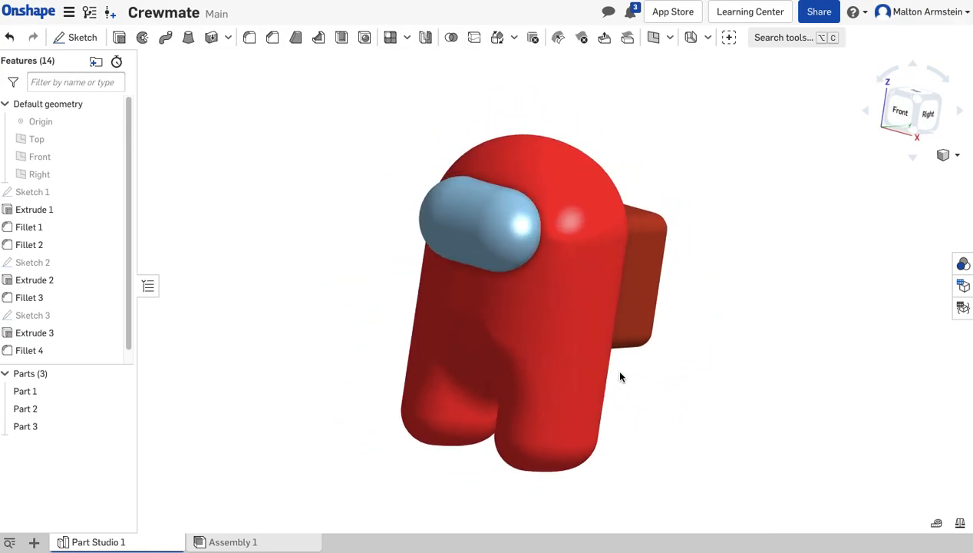